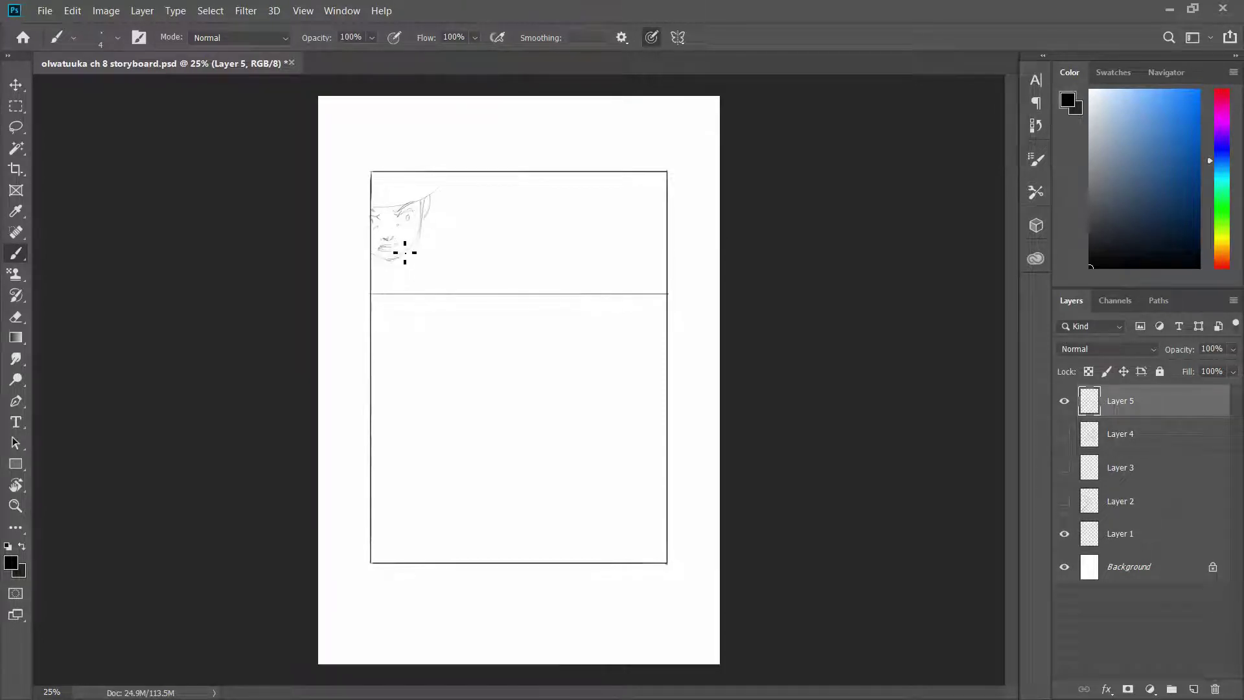
Refine the eyes, eyebrows and parted mouth of the face in the top row's first panel by erasing and redrawing lines.
{"action": "key", "text": "e"}
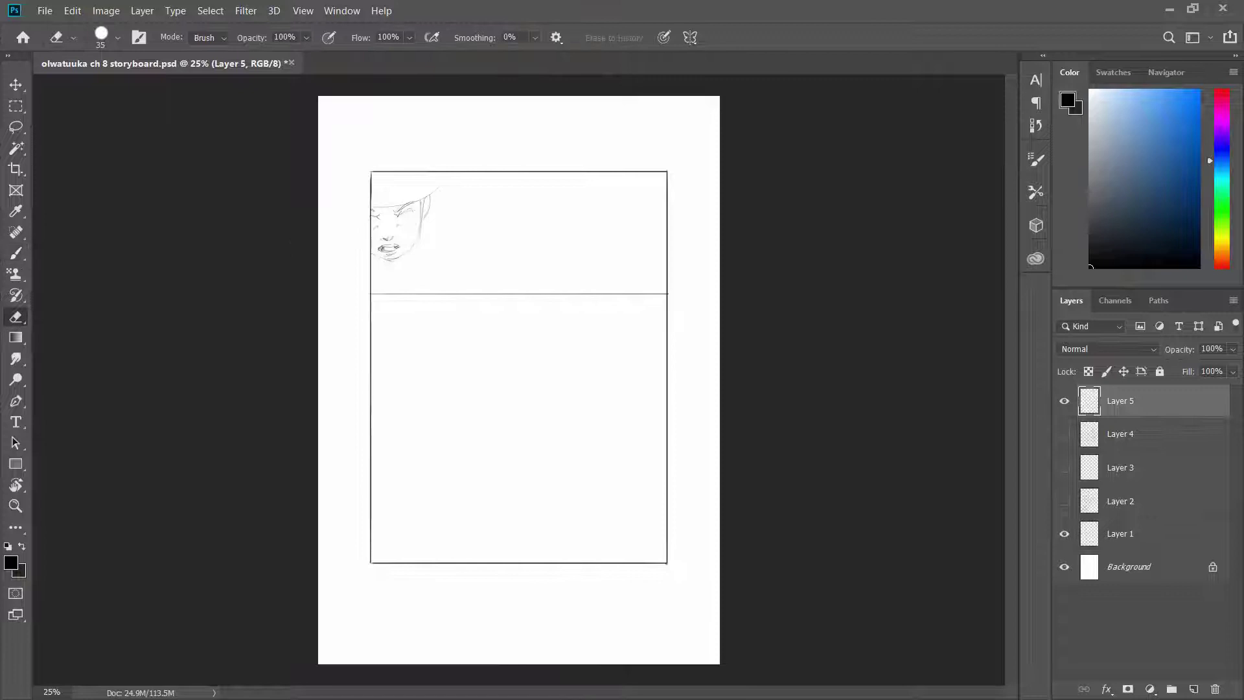
{"action": "key", "text": "b"}
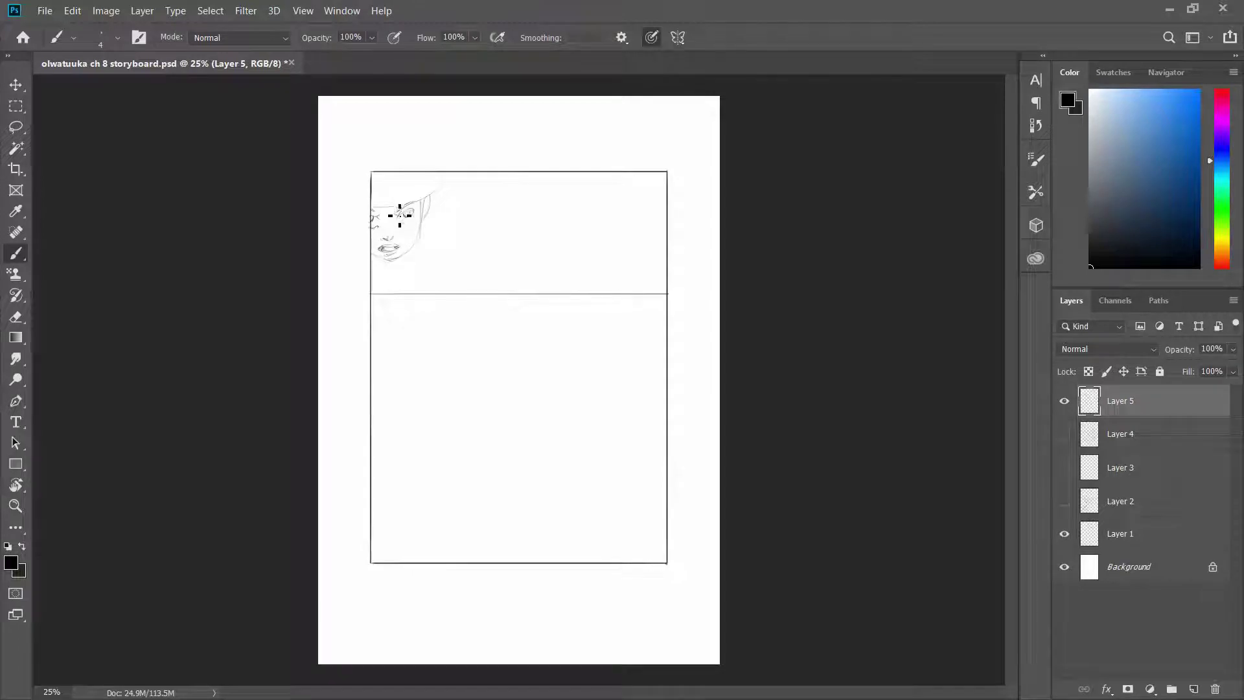
{"action": "key", "text": "e"}
{"action": "left_click_drag", "start_coordinate": [403, 222], "coordinate": [403, 236]}
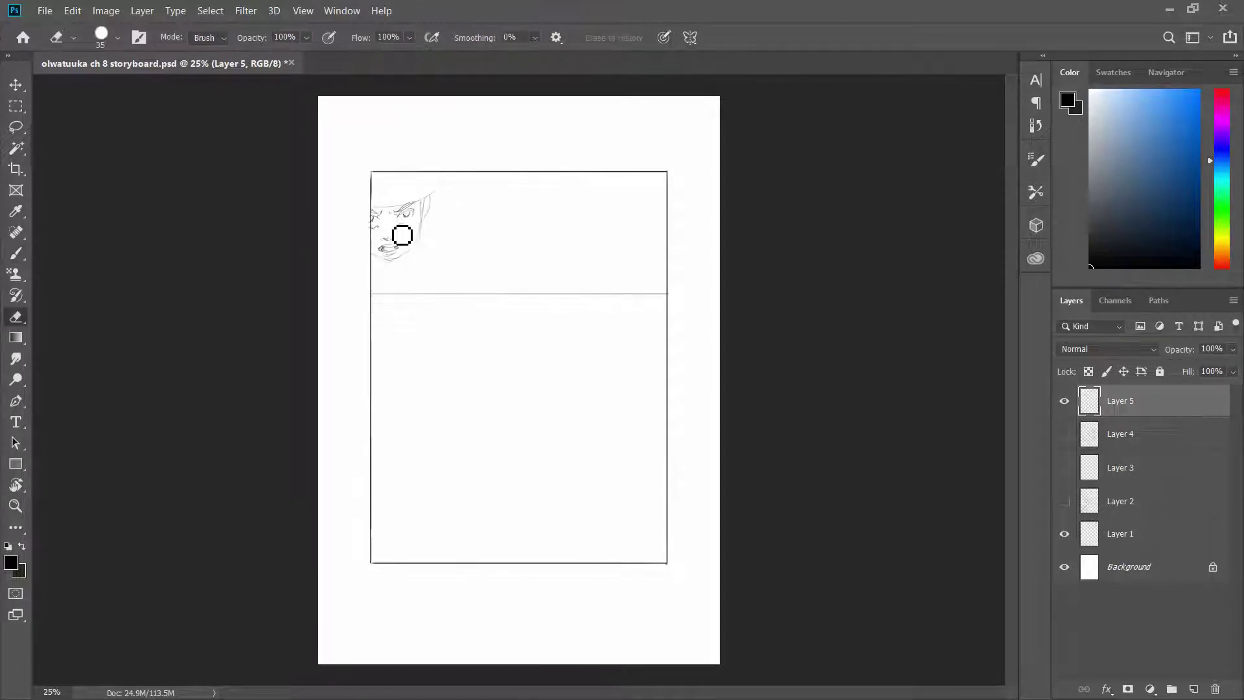
{"action": "key", "text": "b"}
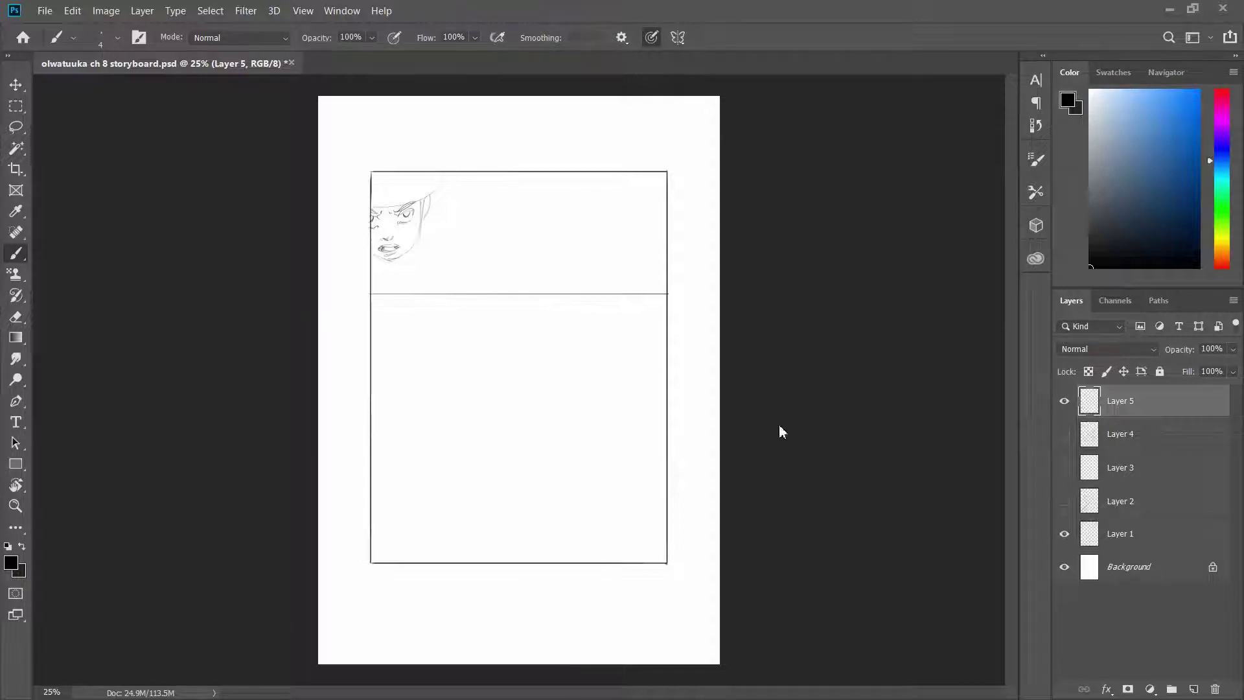
Sketch the curved hat brim above the face in the first panel and clean up its lines.
{"action": "left_click_drag", "start_coordinate": [382, 63], "coordinate": [407, 139]}
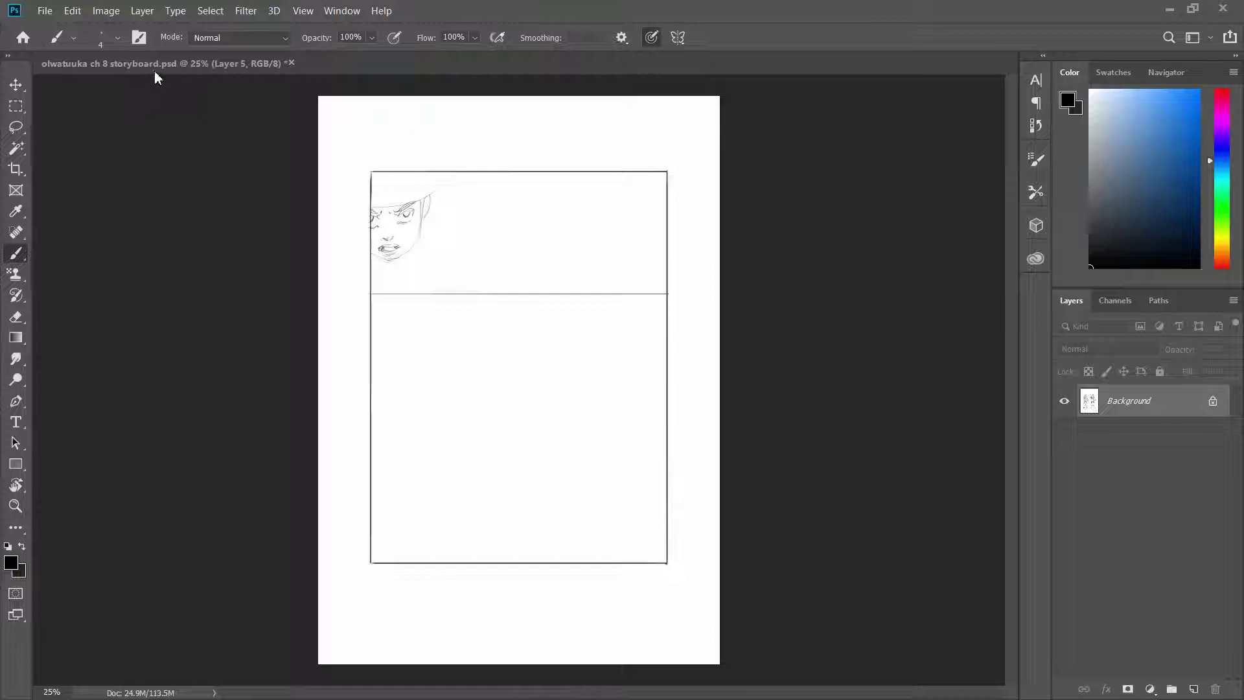
{"action": "key", "text": "ctrl+z"}
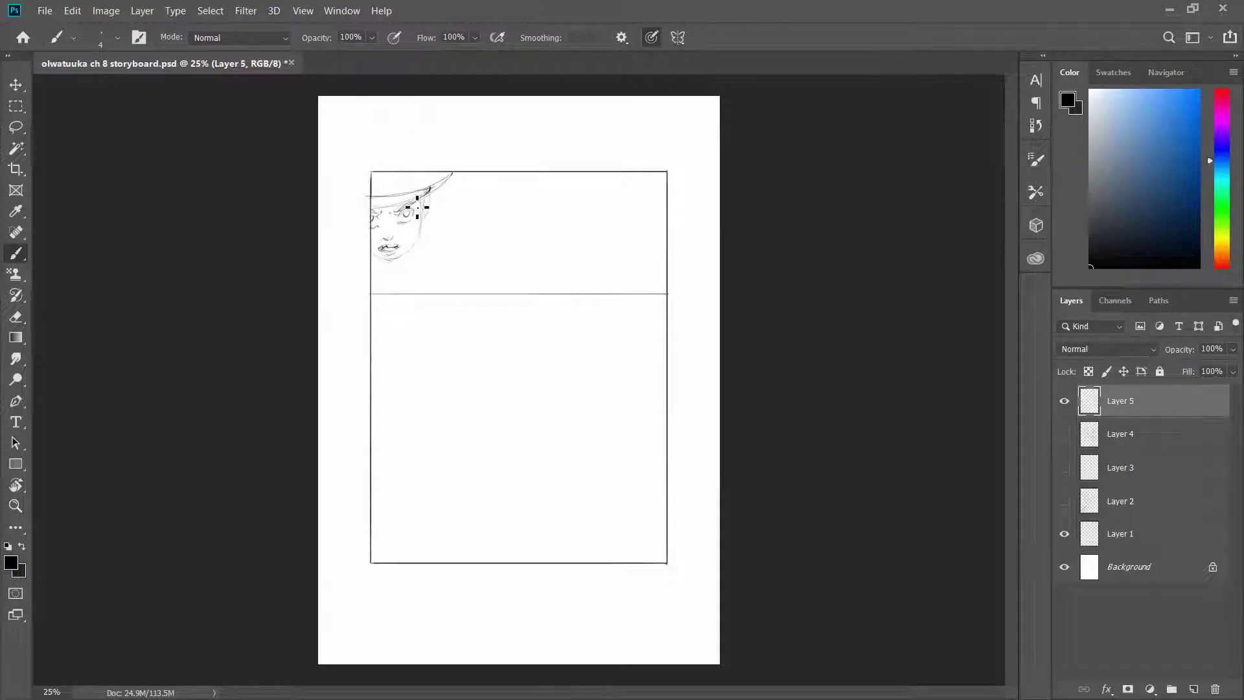
{"action": "key", "text": "e"}
{"action": "left_click", "coordinate": [20, 255]}
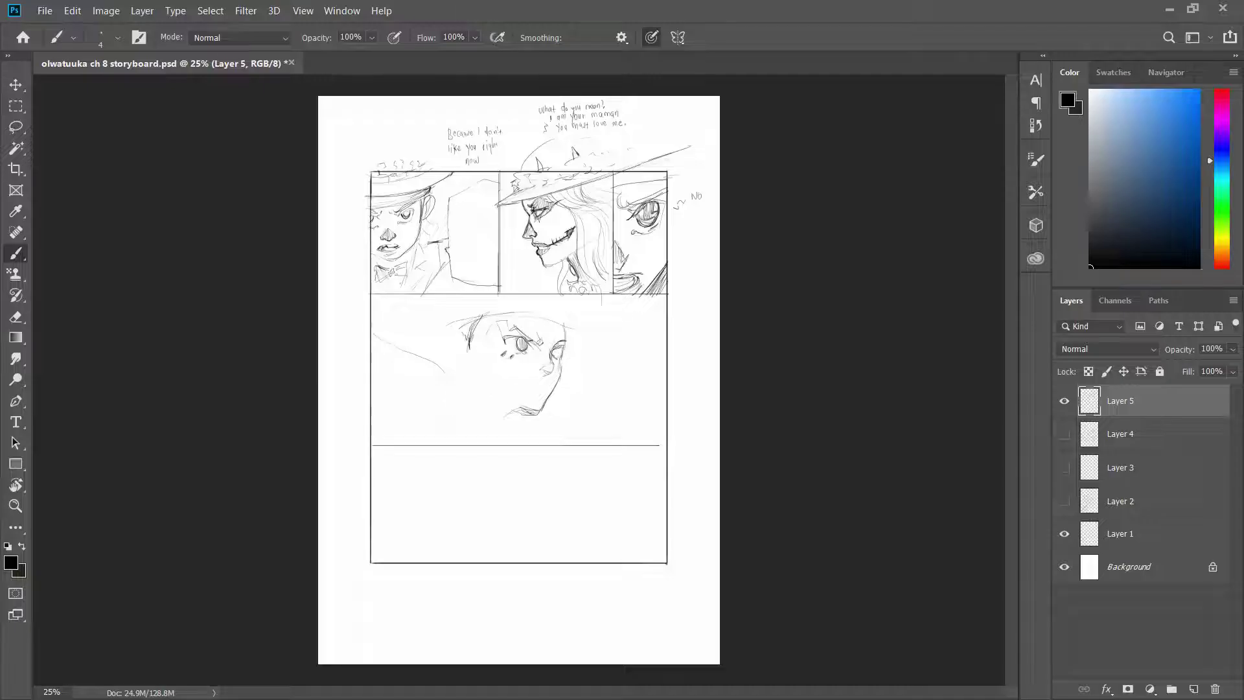
Erase the middle-row face's jaw and far eye and redraw them with a nose, open shouting mouth, ear and neck.
{"action": "key", "text": "e"}
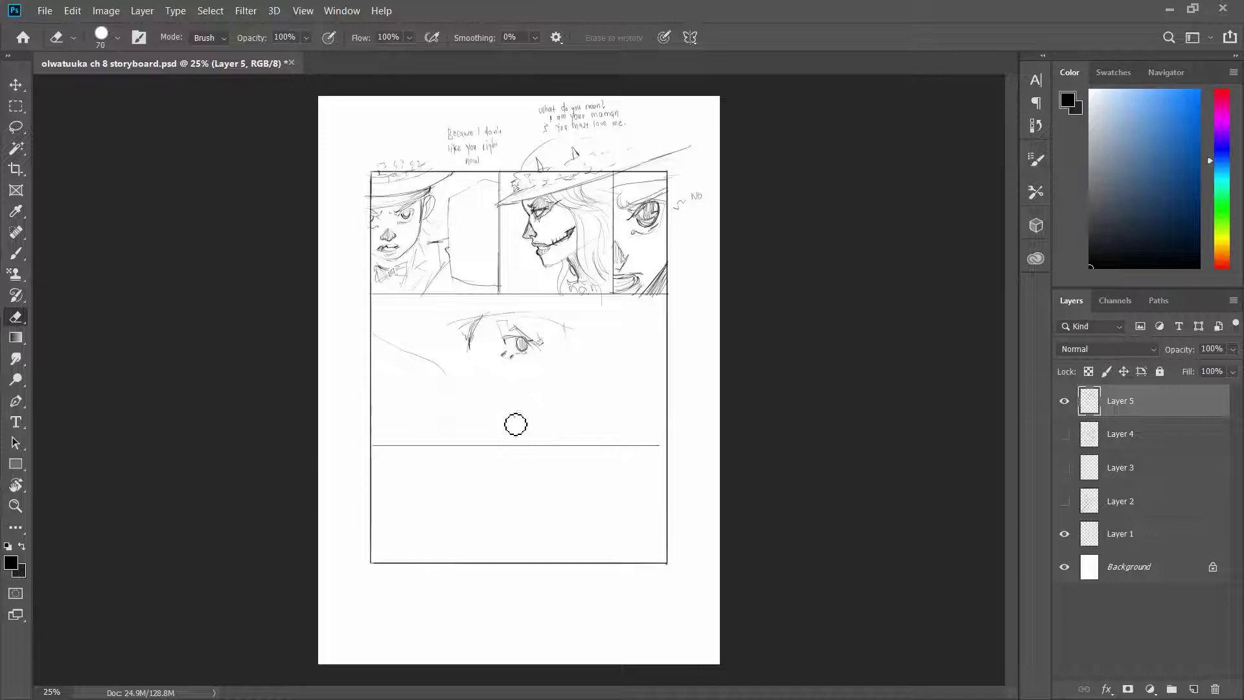
{"action": "key", "text": "b"}
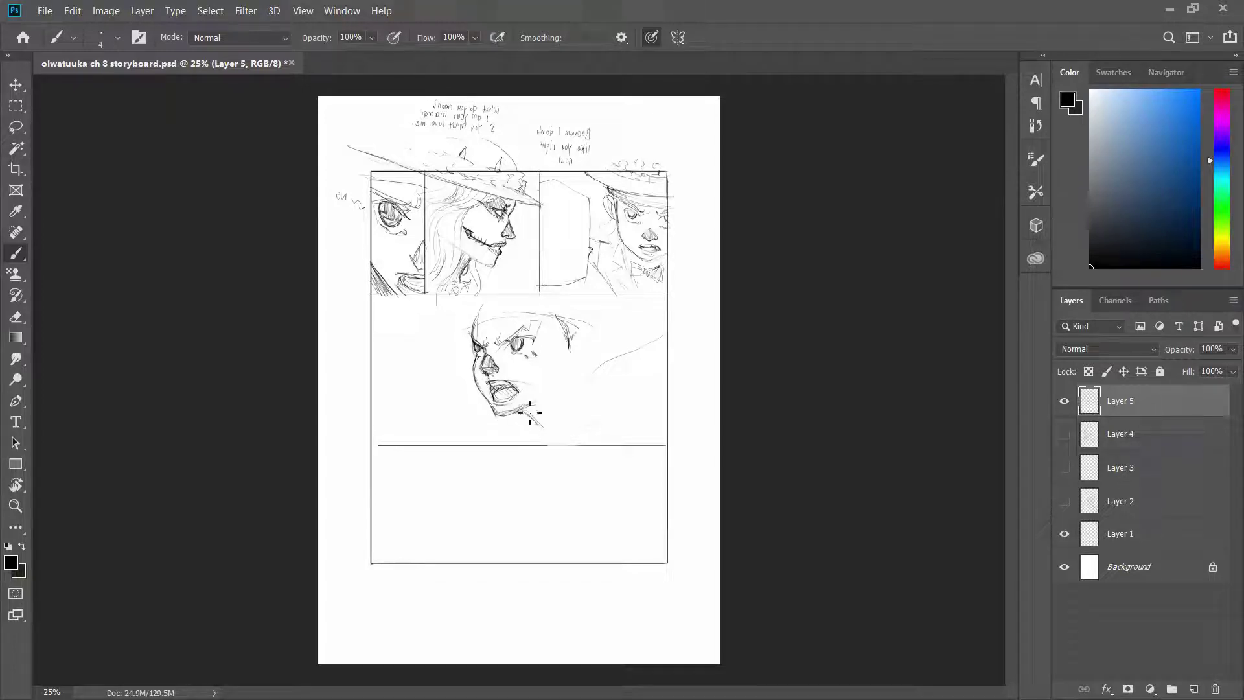
{"action": "key", "text": "e"}
{"action": "key", "text": "b"}
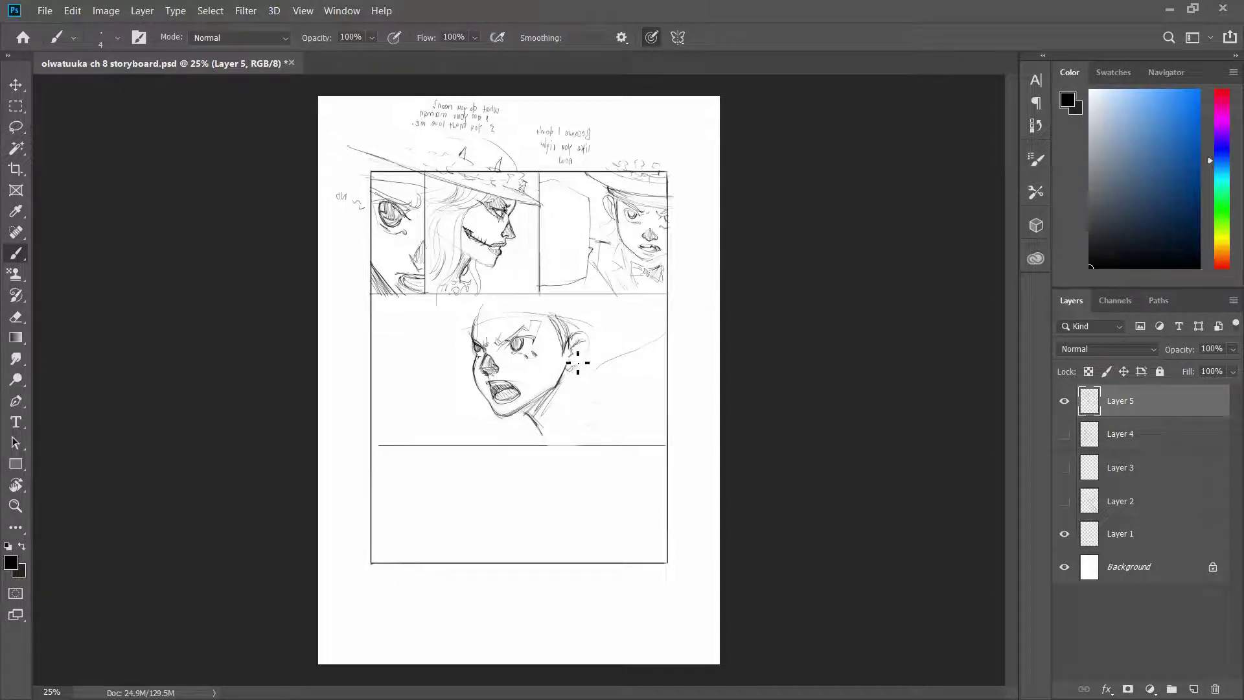
Flip the canvas horizontally, then lasso the middle-row face's near eye and shift it slightly toward the nose with Free Transform.
{"action": "left_click", "coordinate": [100, 9]}
{"action": "left_click", "coordinate": [304, 203]}
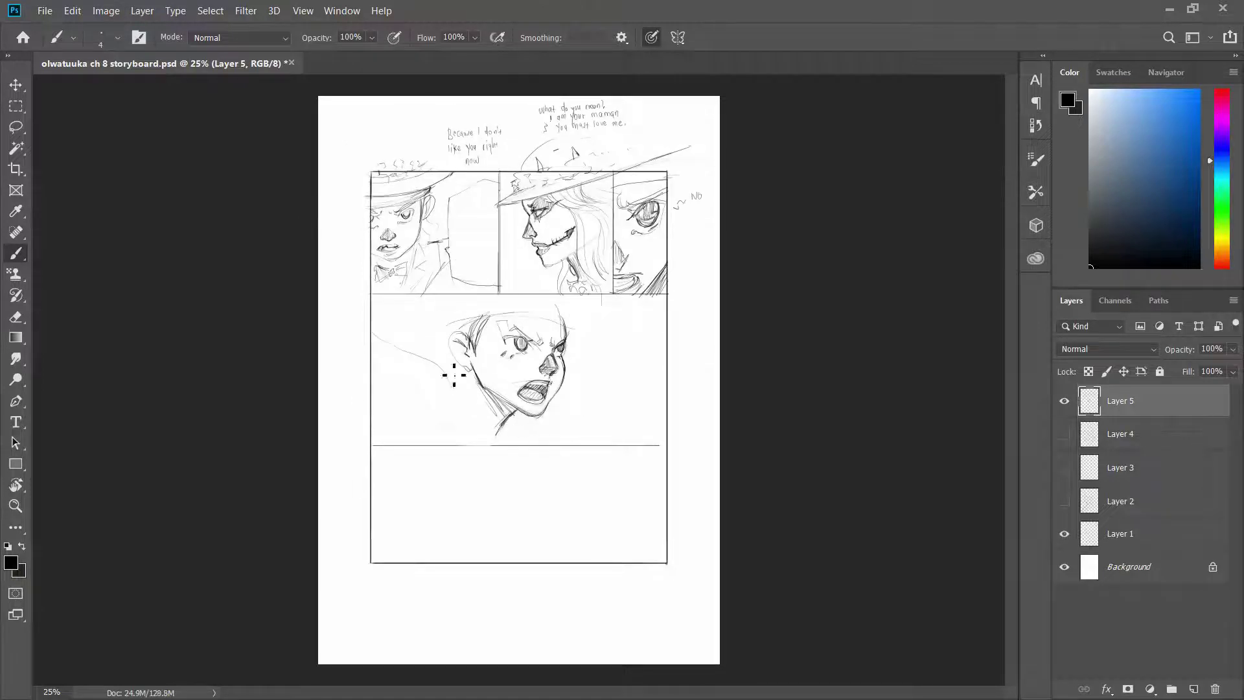
{"action": "key", "text": "l"}
{"action": "mouse_move", "coordinate": [503, 318]}
{"action": "left_mouse_down"}
{"action": "mouse_move", "coordinate": [528, 368]}
{"action": "mouse_move", "coordinate": [505, 318]}
{"action": "mouse_move", "coordinate": [516, 351]}
{"action": "left_mouse_up"}
{"action": "key", "text": "ctrl+t"}
{"action": "key", "text": "Return"}
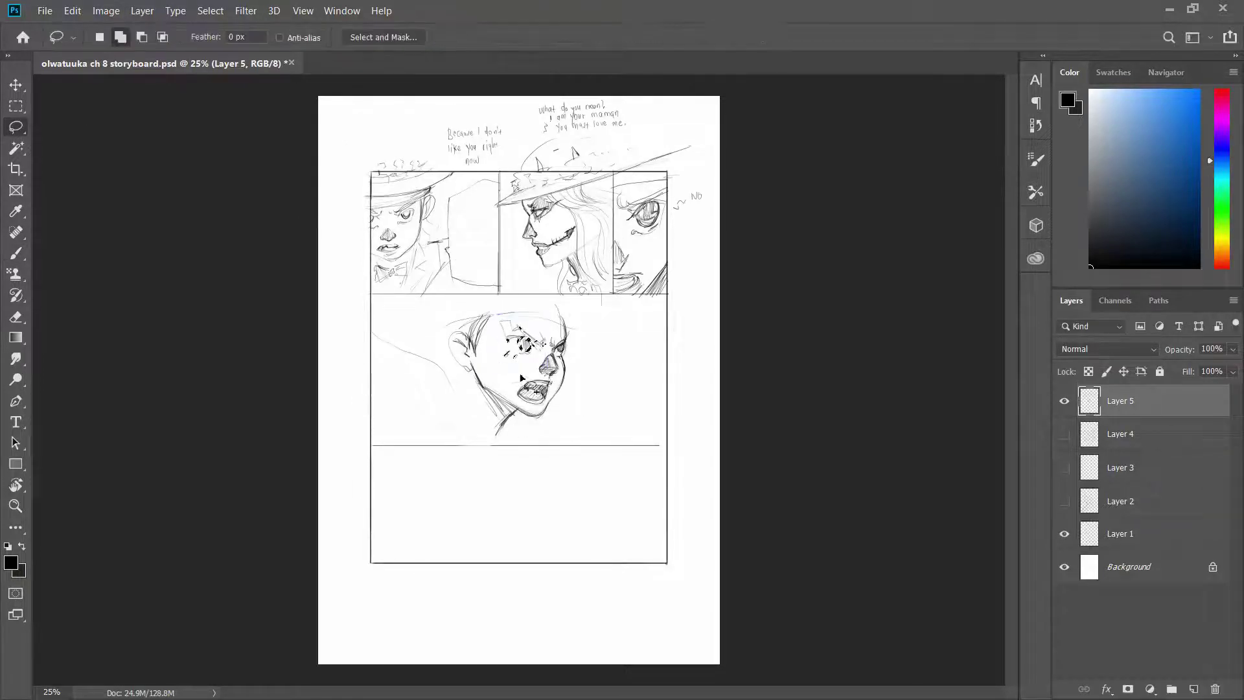
Sketch the shoulder line, collar and bow tie in the middle panel, and rewrite the upper dialogue's first line as "What are talking about?".
{"action": "key", "text": "b"}
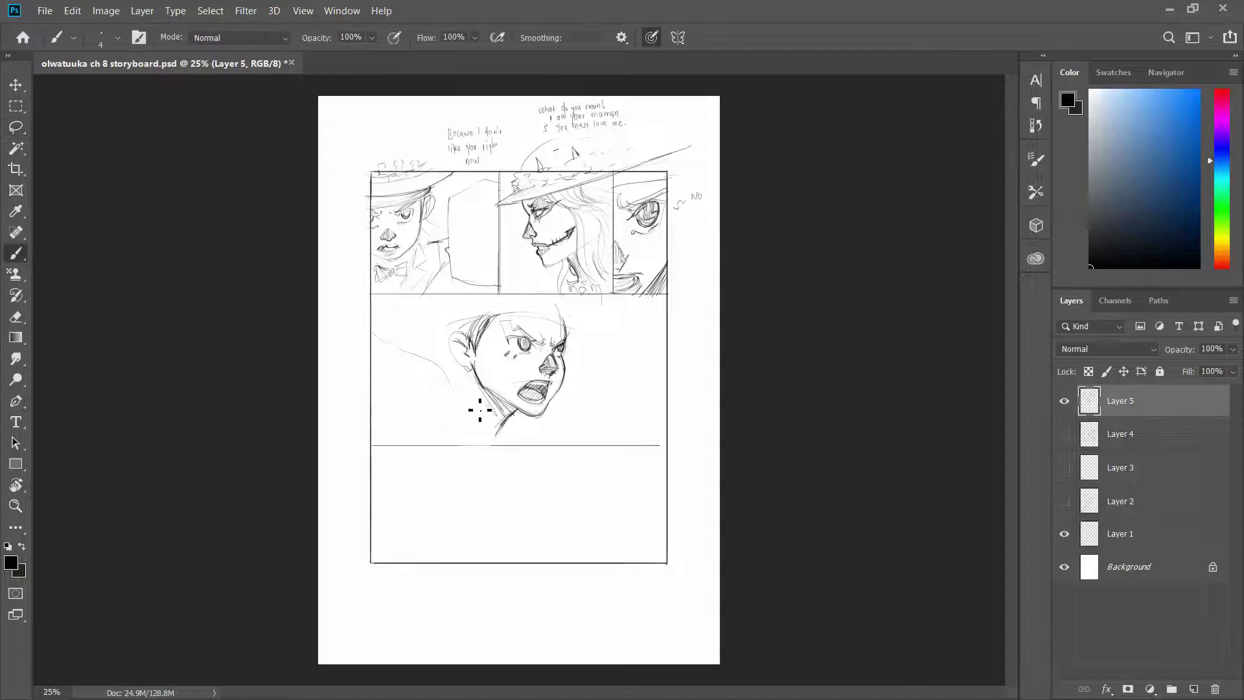
{"action": "mouse_move", "coordinate": [473, 384]}
{"action": "left_mouse_down"}
{"action": "mouse_move", "coordinate": [484, 443]}
{"action": "mouse_move", "coordinate": [370, 329]}
{"action": "left_mouse_up"}
{"action": "key", "text": "e"}
{"action": "mouse_move", "coordinate": [571, 107]}
{"action": "left_mouse_down"}
{"action": "mouse_move", "coordinate": [605, 110]}
{"action": "mouse_move", "coordinate": [577, 108]}
{"action": "left_mouse_up"}
{"action": "left_click", "coordinate": [24, 254]}
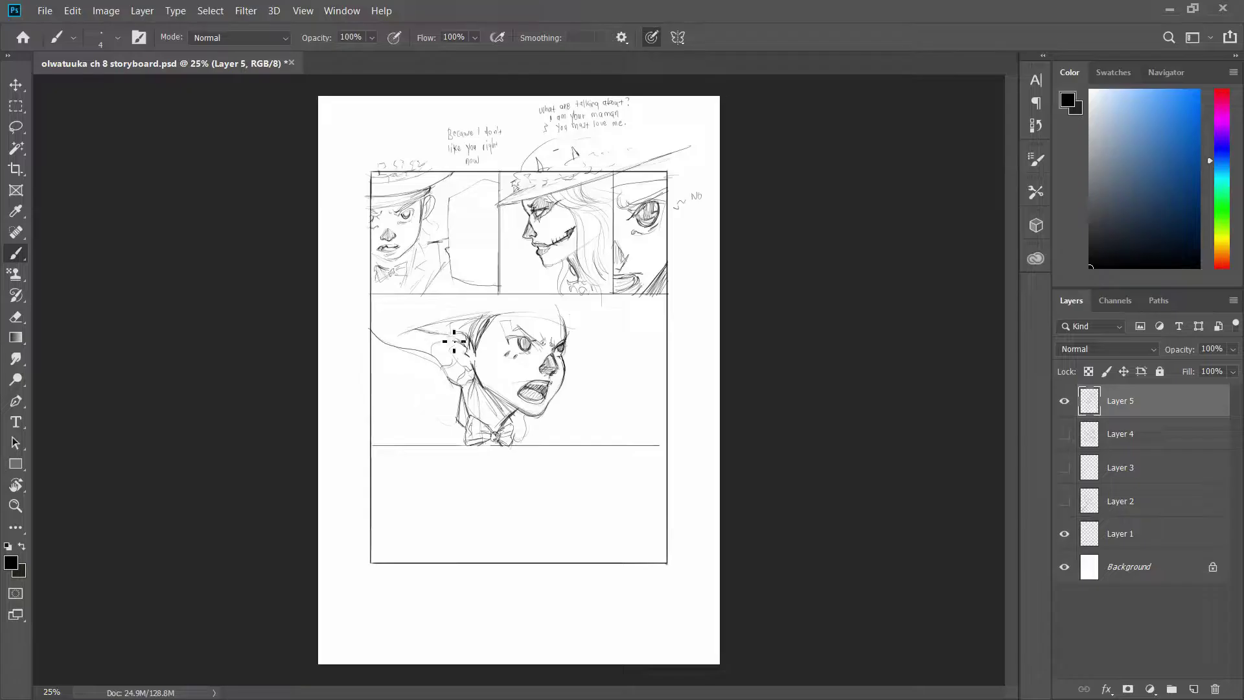
Sketch a wide-brimmed hat with a band on the middle-row character, extending the brim on both sides of the head.
{"action": "mouse_move", "coordinate": [476, 324]}
{"action": "left_mouse_down"}
{"action": "mouse_move", "coordinate": [609, 334]}
{"action": "mouse_move", "coordinate": [519, 318]}
{"action": "left_mouse_up"}
{"action": "mouse_move", "coordinate": [419, 329]}
{"action": "left_mouse_down"}
{"action": "mouse_move", "coordinate": [446, 330]}
{"action": "mouse_move", "coordinate": [422, 353]}
{"action": "mouse_move", "coordinate": [453, 350]}
{"action": "mouse_move", "coordinate": [467, 326]}
{"action": "mouse_move", "coordinate": [457, 297]}
{"action": "left_mouse_up"}
{"action": "mouse_move", "coordinate": [464, 299]}
{"action": "left_mouse_down"}
{"action": "mouse_move", "coordinate": [530, 301]}
{"action": "mouse_move", "coordinate": [571, 324]}
{"action": "mouse_move", "coordinate": [577, 305]}
{"action": "mouse_move", "coordinate": [570, 326]}
{"action": "mouse_move", "coordinate": [560, 298]}
{"action": "left_mouse_up"}
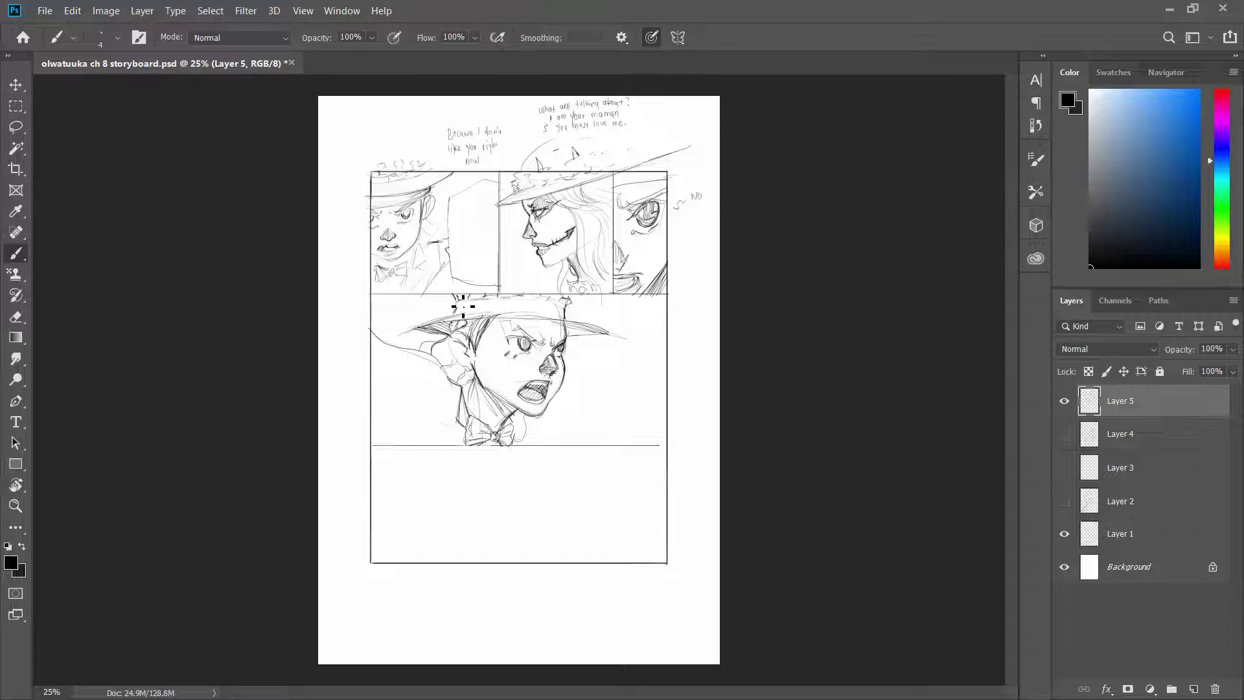
{"action": "key", "text": "e"}
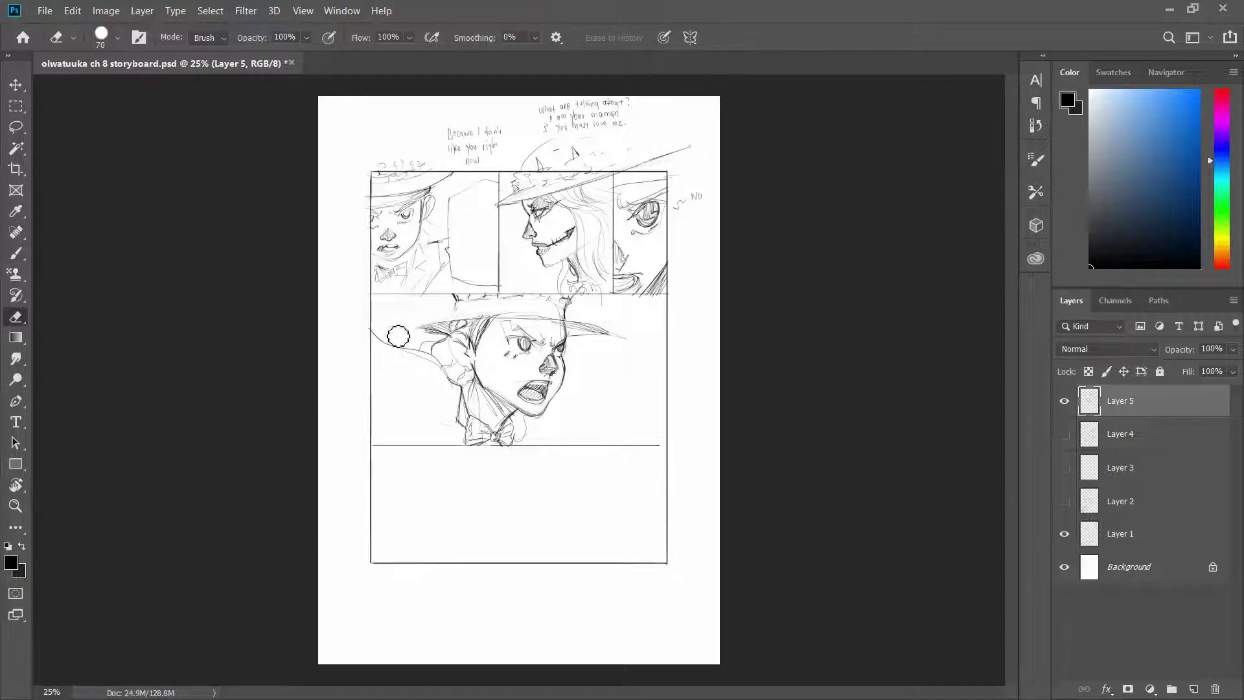
{"action": "key", "text": "b"}
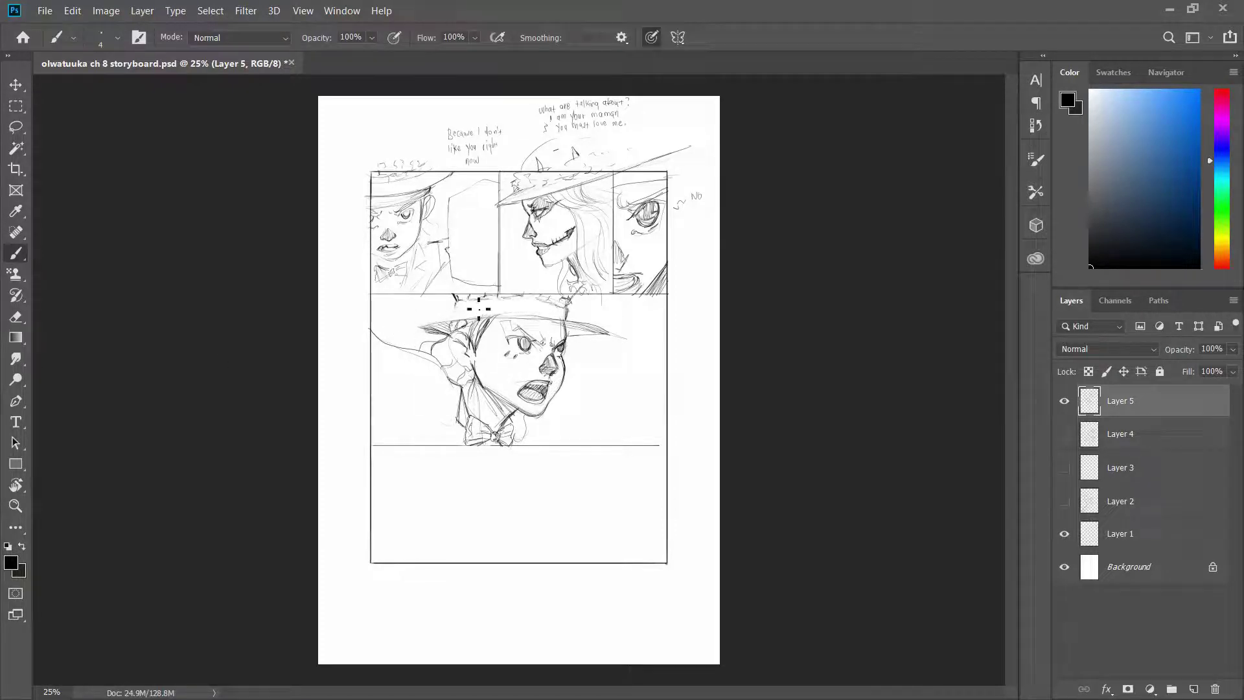
{"action": "left_click_drag", "start_coordinate": [435, 323], "coordinate": [399, 328]}
{"action": "left_click_drag", "start_coordinate": [565, 322], "coordinate": [632, 340]}
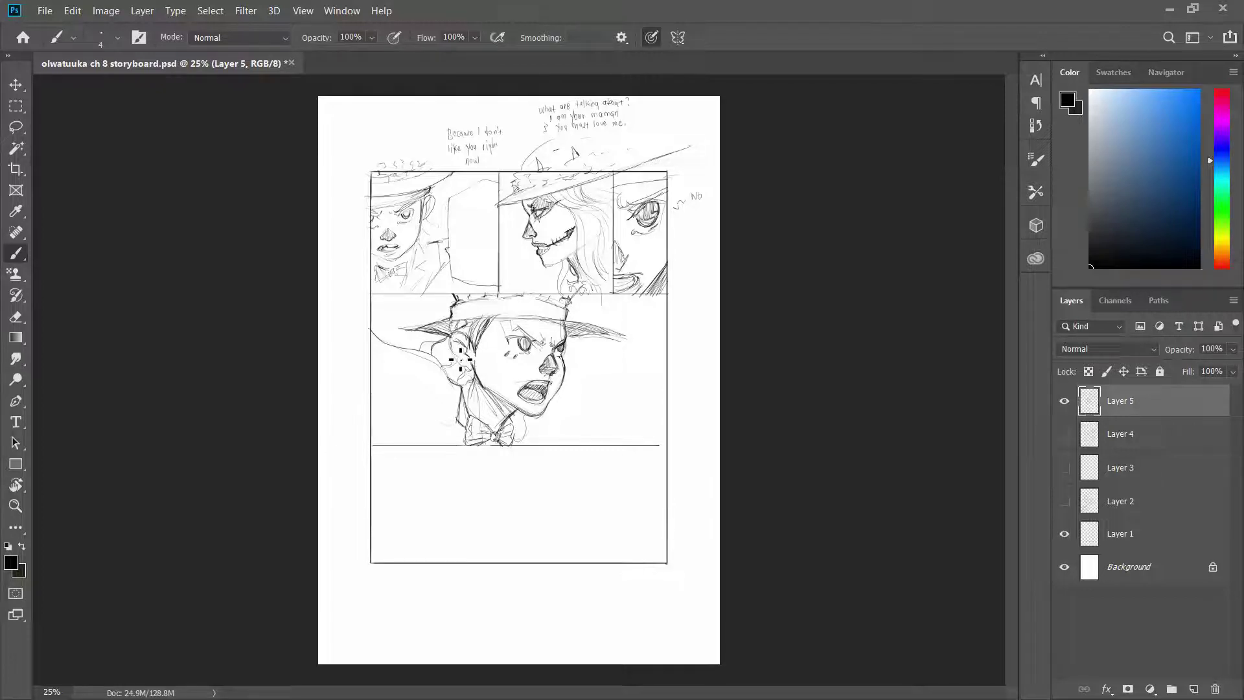
Erase the overlapping lines around the middle-row character's ear and redraw the ear with darker hair beside it.
{"action": "key", "text": "e"}
{"action": "mouse_move", "coordinate": [465, 366]}
{"action": "left_mouse_down"}
{"action": "mouse_move", "coordinate": [468, 347]}
{"action": "mouse_move", "coordinate": [453, 356]}
{"action": "mouse_move", "coordinate": [460, 330]}
{"action": "mouse_move", "coordinate": [448, 343]}
{"action": "mouse_move", "coordinate": [467, 365]}
{"action": "mouse_move", "coordinate": [461, 342]}
{"action": "mouse_move", "coordinate": [470, 353]}
{"action": "mouse_move", "coordinate": [476, 337]}
{"action": "mouse_move", "coordinate": [528, 320]}
{"action": "left_mouse_up"}
{"action": "key", "text": "b"}
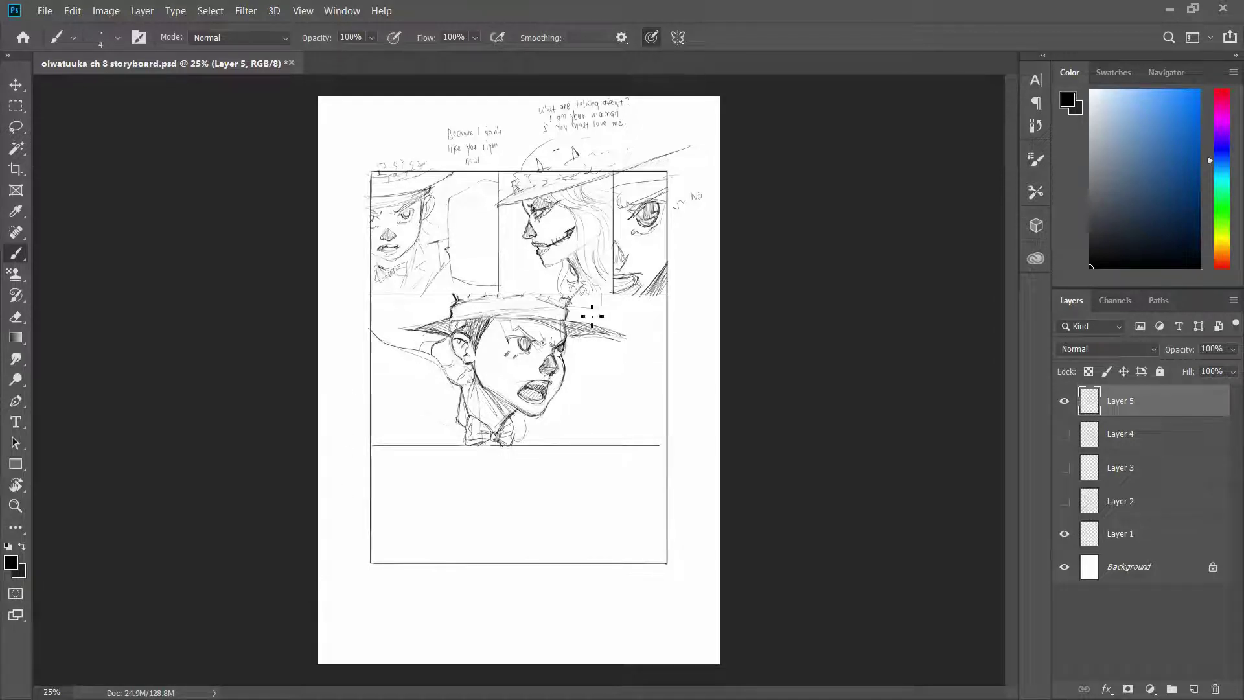
Reshape the hat brim in front of the face into an upturned edge and erase its old overlapping lines.
{"action": "key", "text": "e"}
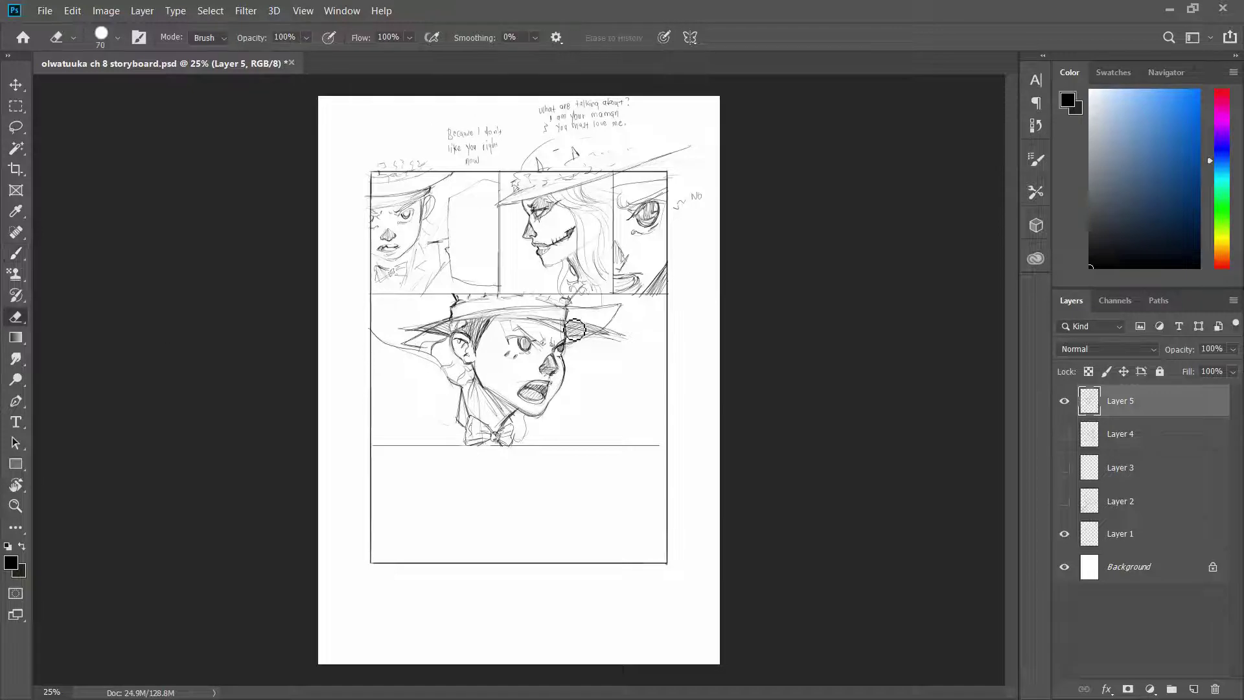
{"action": "mouse_move", "coordinate": [575, 330]}
{"action": "left_mouse_down"}
{"action": "mouse_move", "coordinate": [611, 349]}
{"action": "mouse_move", "coordinate": [578, 326]}
{"action": "mouse_move", "coordinate": [518, 324]}
{"action": "left_mouse_up"}
{"action": "key", "text": "b"}
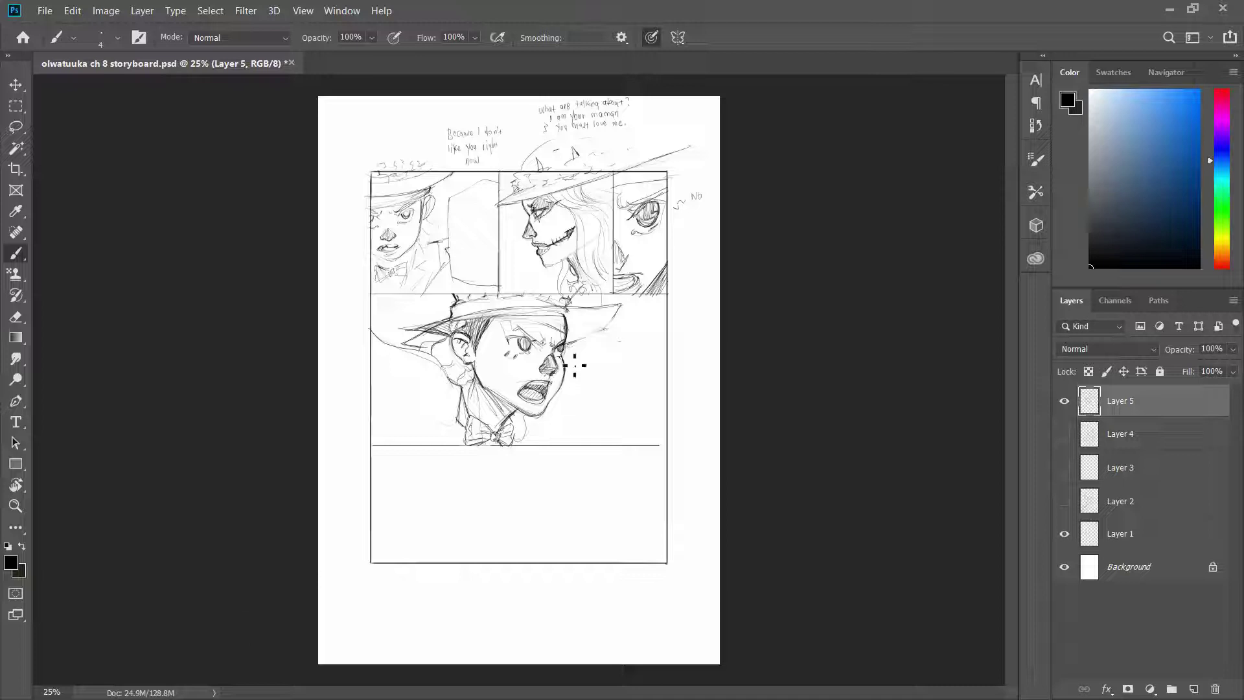
Flip the canvas horizontally and draw the contour line behind the neck plus the rounded detail below the ear, cleaning up stray lines.
{"action": "left_click", "coordinate": [104, 10]}
{"action": "left_click", "coordinate": [313, 211]}
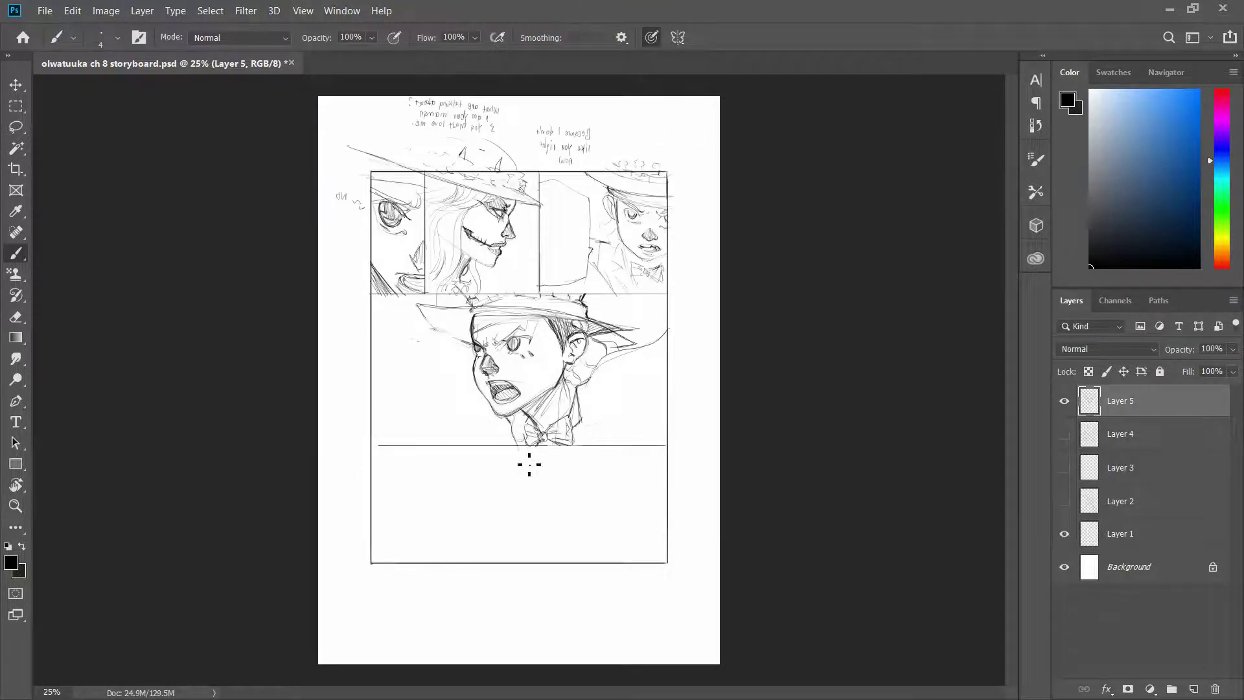
{"action": "mouse_move", "coordinate": [582, 387]}
{"action": "left_mouse_down"}
{"action": "mouse_move", "coordinate": [612, 362]}
{"action": "mouse_move", "coordinate": [583, 434]}
{"action": "left_mouse_up"}
{"action": "key", "text": "ctrl+z"}
{"action": "left_click_drag", "start_coordinate": [585, 382], "coordinate": [592, 447]}
{"action": "left_click", "coordinate": [17, 317]}
{"action": "key", "text": "b"}
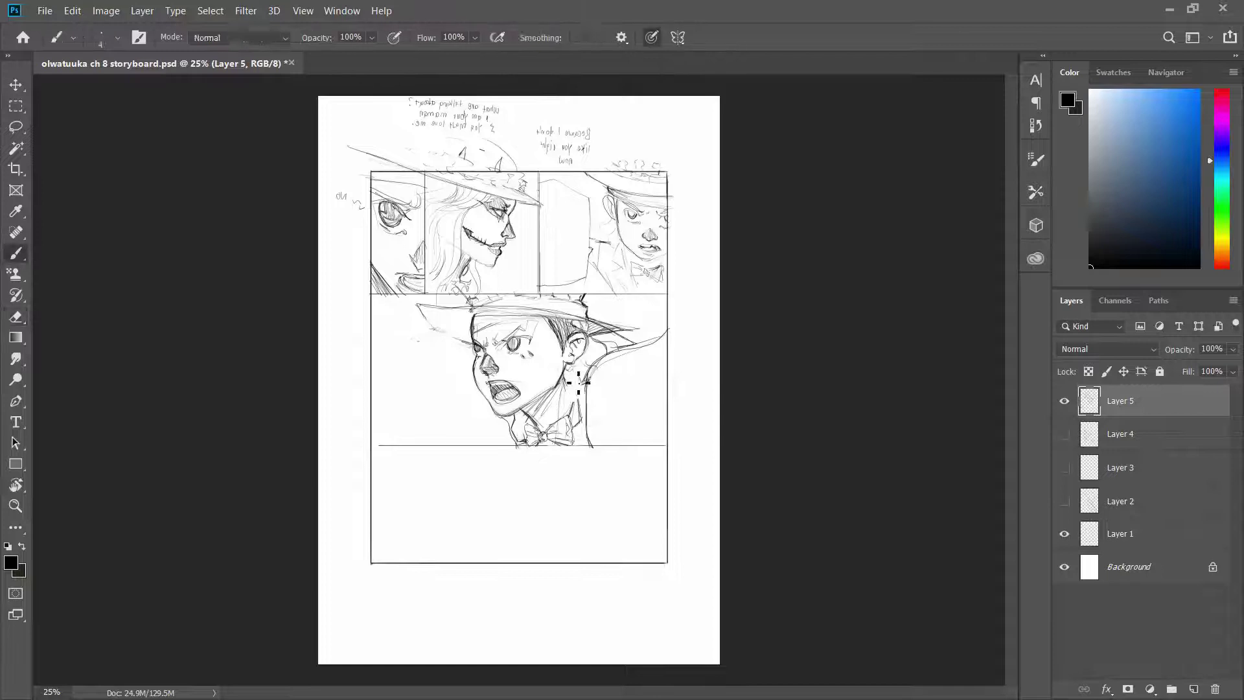
{"action": "left_click_drag", "start_coordinate": [562, 394], "coordinate": [578, 399]}
{"action": "key", "text": "e"}
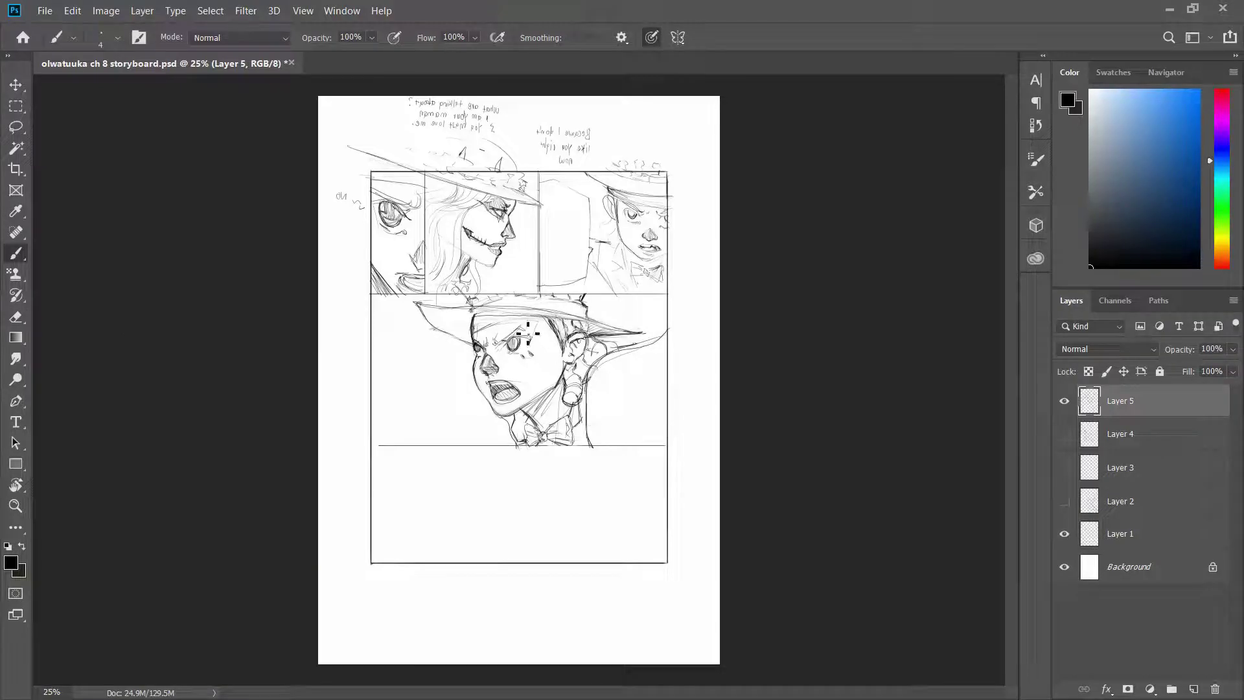
Undo the strokes over the forehead and draw the large shoulder and arm shape behind the character up to the panel's edge.
{"action": "left_click_drag", "start_coordinate": [528, 333], "coordinate": [470, 333]}
{"action": "key", "text": "ctrl+z"}
{"action": "key", "text": "ctrl+z"}
{"action": "left_click_drag", "start_coordinate": [636, 353], "coordinate": [672, 312]}
{"action": "mouse_move", "coordinate": [609, 414]}
{"action": "left_mouse_down"}
{"action": "mouse_move", "coordinate": [649, 399]}
{"action": "mouse_move", "coordinate": [624, 446]}
{"action": "left_mouse_up"}
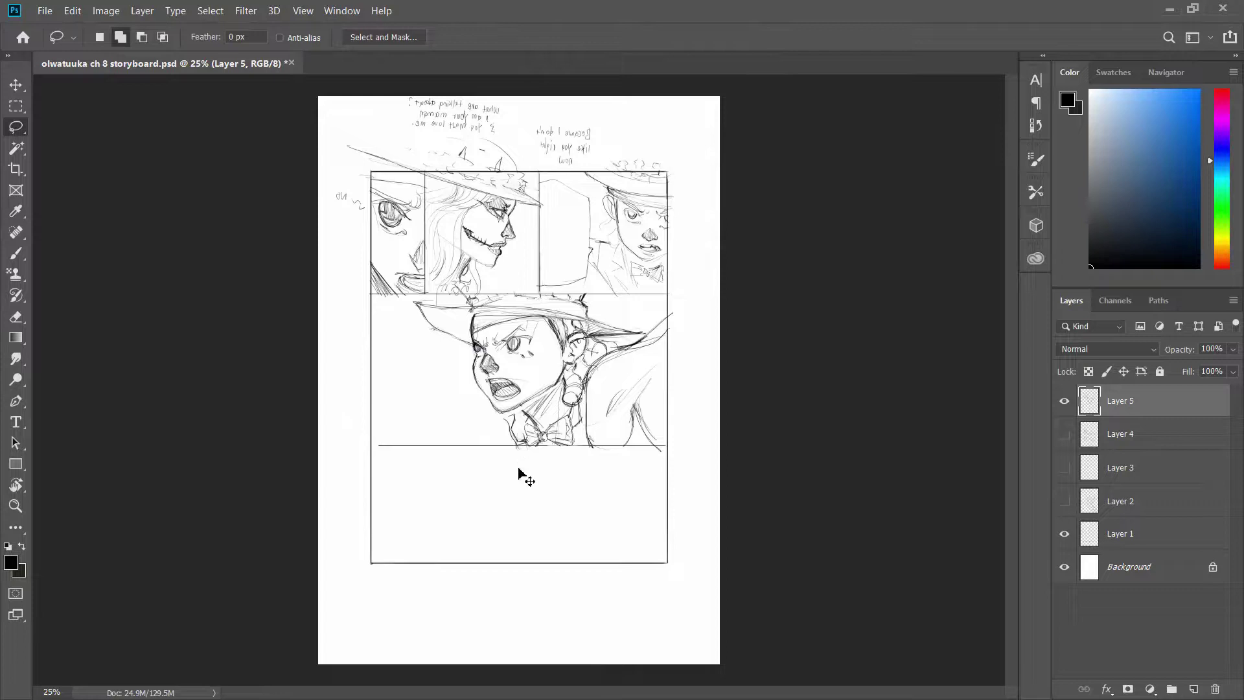
Lasso the front edge of the collar below the chin, adjust it with Free Transform and clear the selection.
{"action": "left_click_drag", "start_coordinate": [511, 424], "coordinate": [516, 460]}
{"action": "key", "text": "ctrl+t"}
{"action": "key", "text": "Return"}
{"action": "key", "text": "ctrl+d"}
Redraw the neck and collar lines around the bow tie and add the pointed face-paint mark above the near eye.
{"action": "key", "text": "b"}
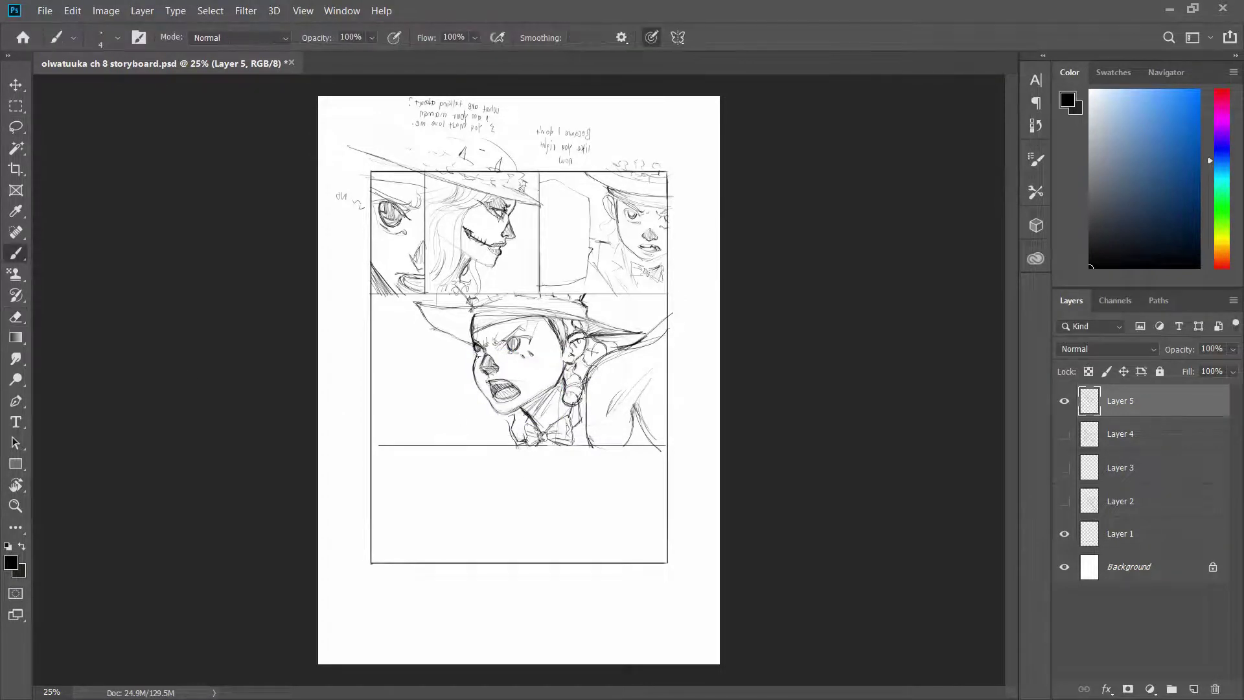
{"action": "left_click_drag", "start_coordinate": [527, 410], "coordinate": [535, 424]}
{"action": "key", "text": "e"}
{"action": "key", "text": "b"}
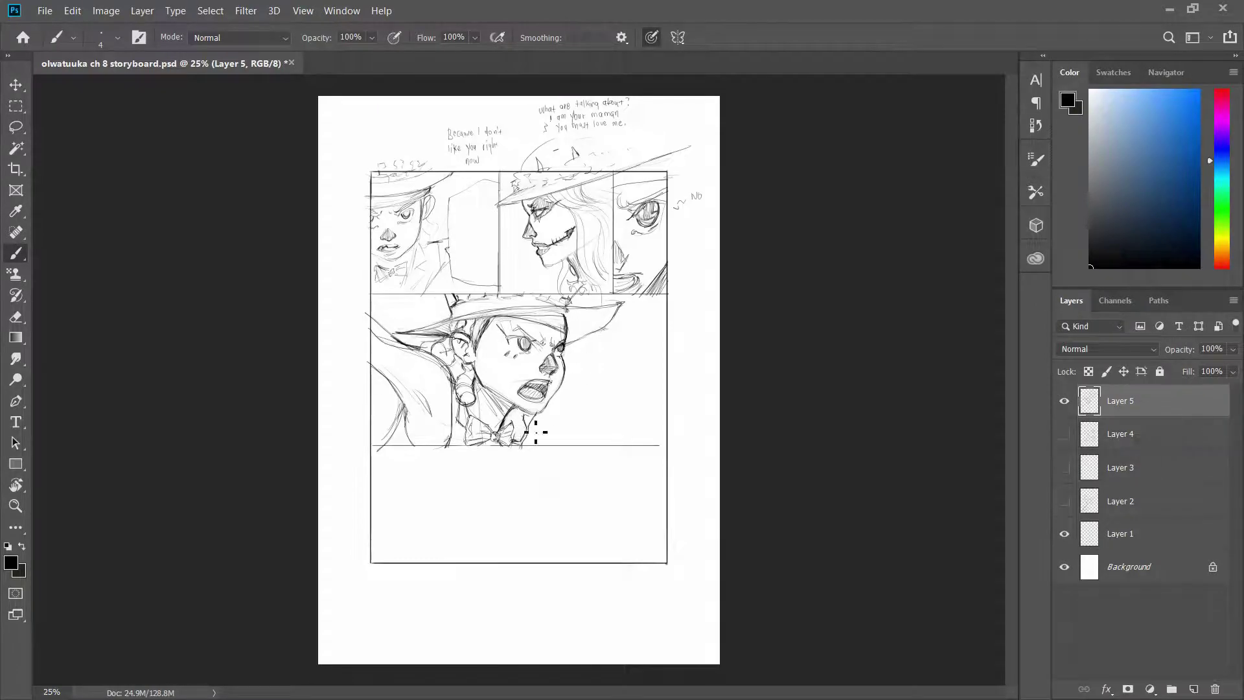
{"action": "left_click_drag", "start_coordinate": [524, 409], "coordinate": [521, 423]}
{"action": "left_click_drag", "start_coordinate": [509, 324], "coordinate": [521, 345]}
Lasso the middle-row character's nose and adjust its placement with Free Transform.
{"action": "key", "text": "l"}
{"action": "mouse_move", "coordinate": [551, 350]}
{"action": "left_mouse_down"}
{"action": "mouse_move", "coordinate": [534, 364]}
{"action": "mouse_move", "coordinate": [551, 375]}
{"action": "left_mouse_up"}
{"action": "key", "text": "ctrl+t"}
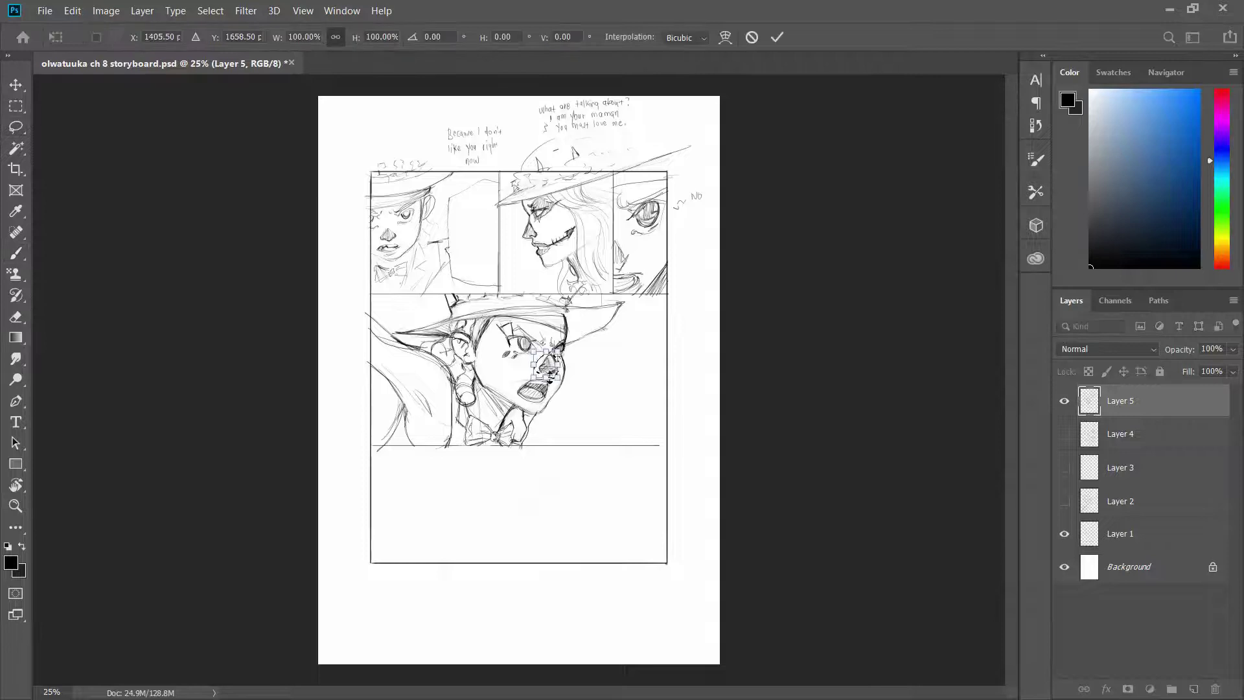
{"action": "key", "text": "Return"}
Erase and redraw the middle-row face's front cheek and chin contour, and detail the teeth inside the open mouth.
{"action": "key", "text": "b"}
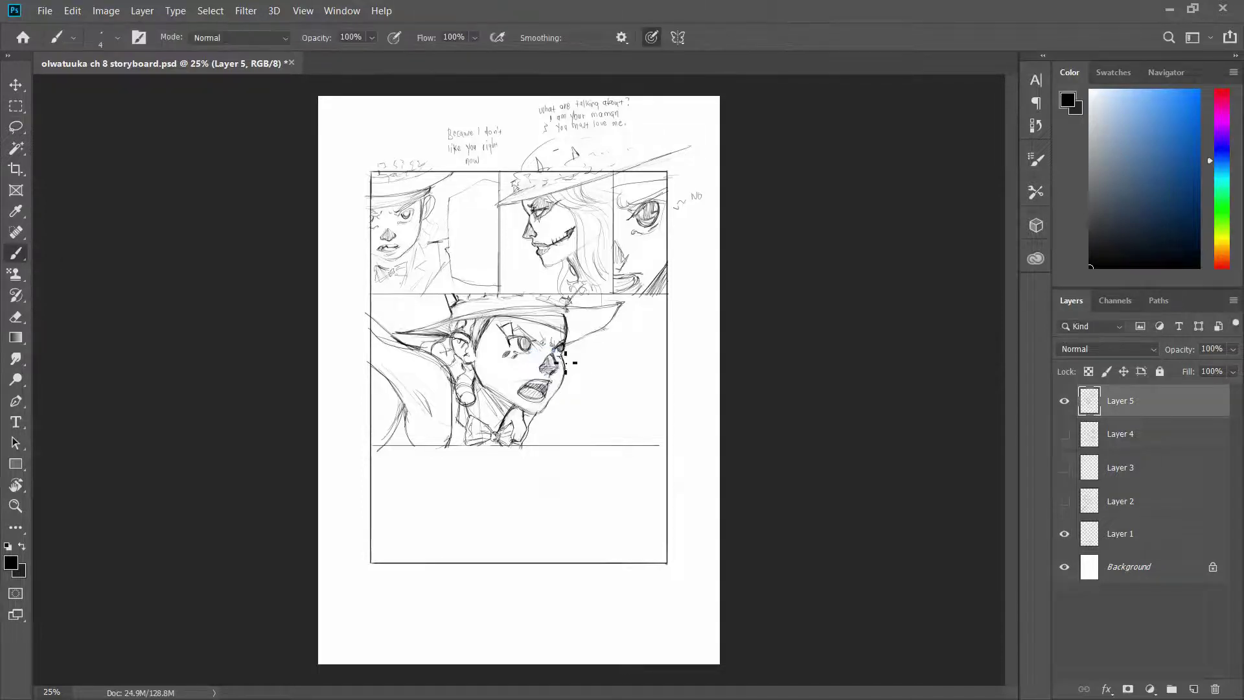
{"action": "key", "text": "e"}
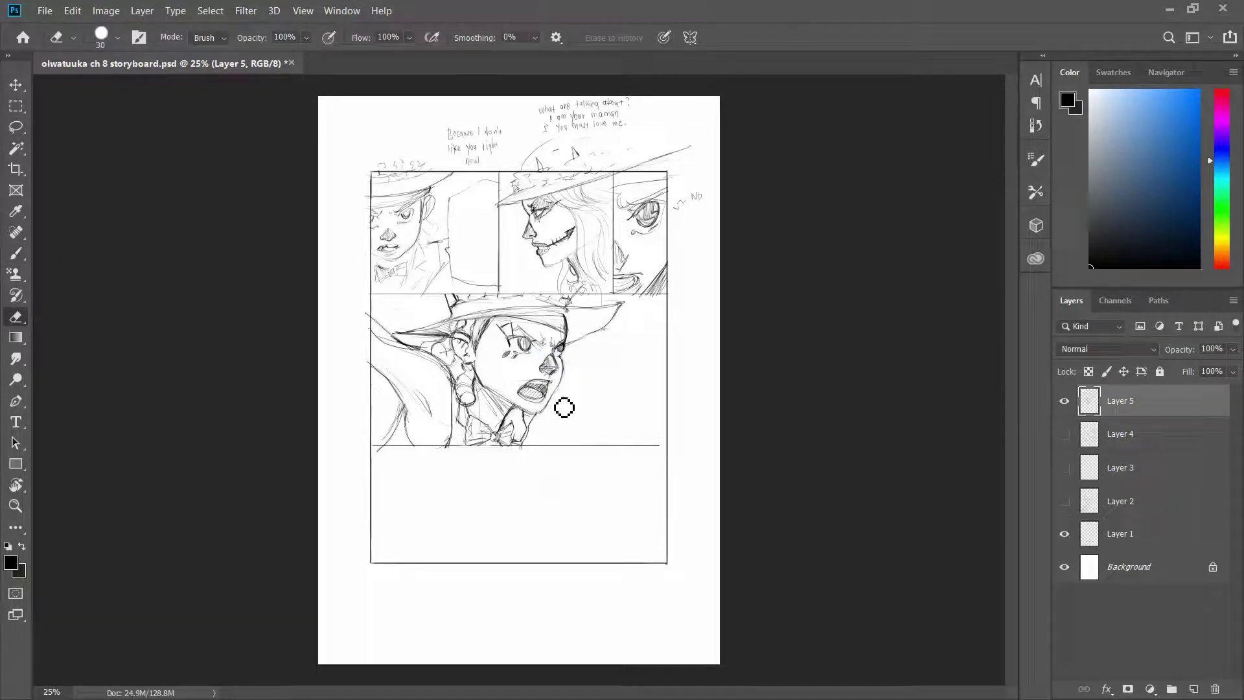
{"action": "key", "text": "b"}
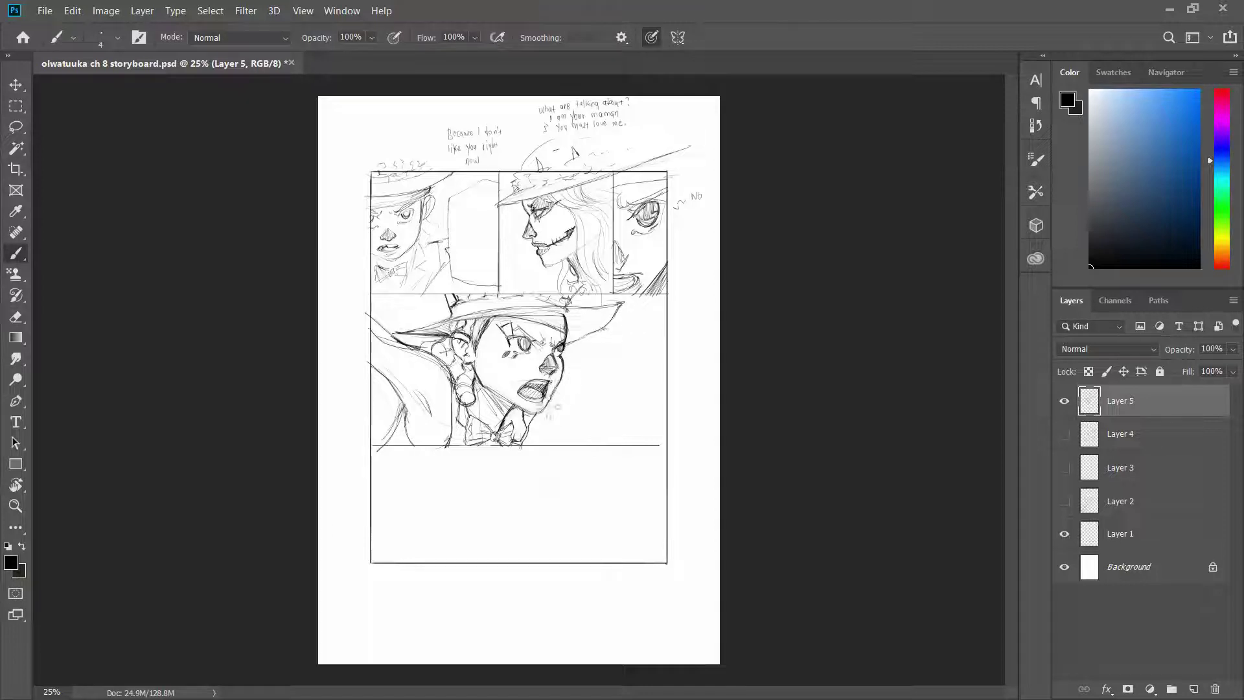
{"action": "key", "text": "e"}
{"action": "left_click_drag", "start_coordinate": [561, 394], "coordinate": [555, 408]}
{"action": "key", "text": "b"}
{"action": "key", "text": "e"}
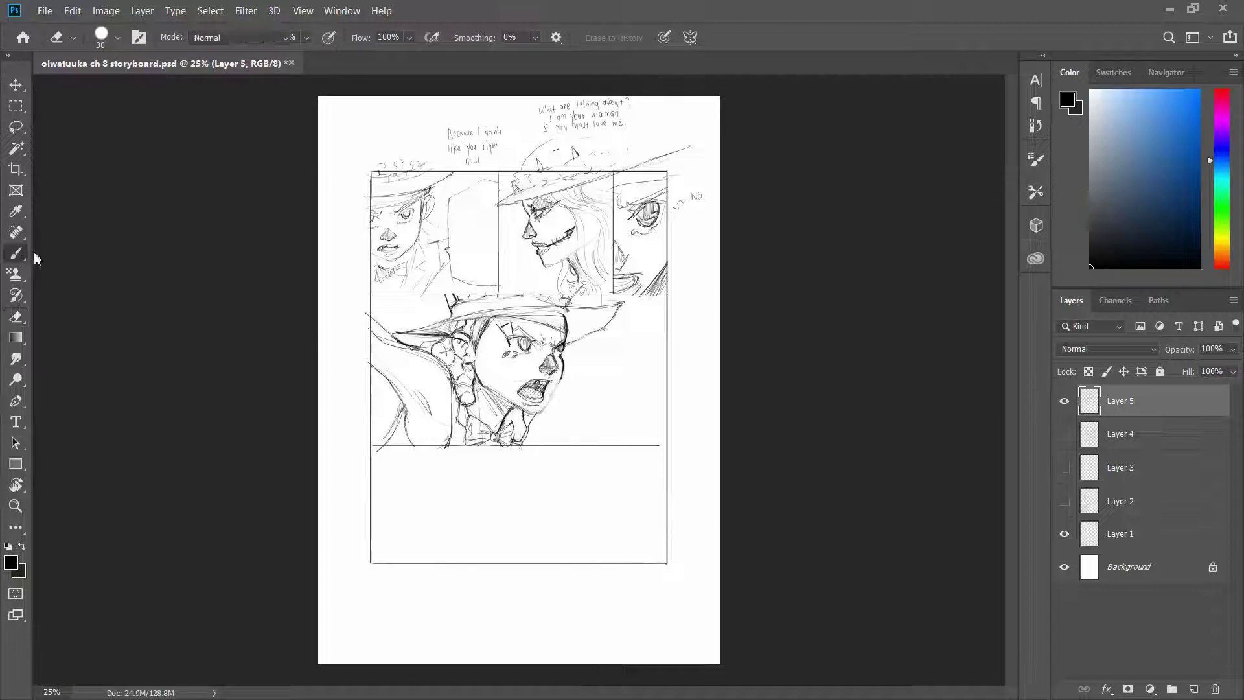
{"action": "key", "text": "b"}
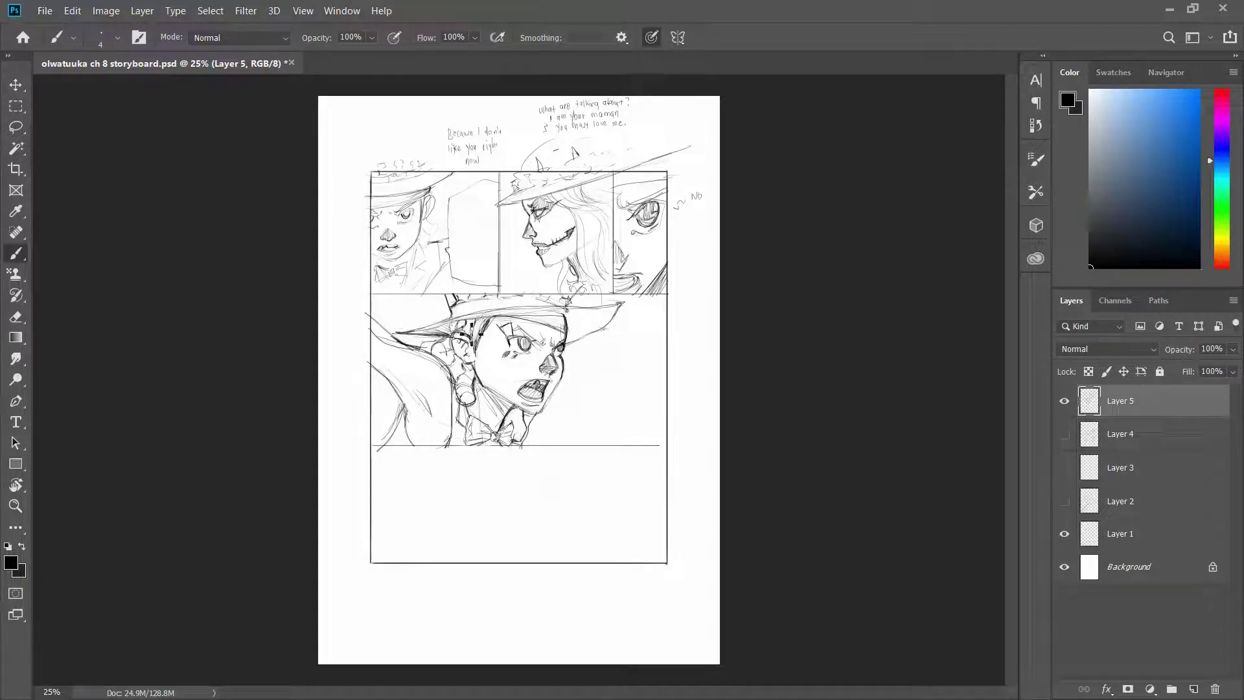
{"action": "key", "text": "e"}
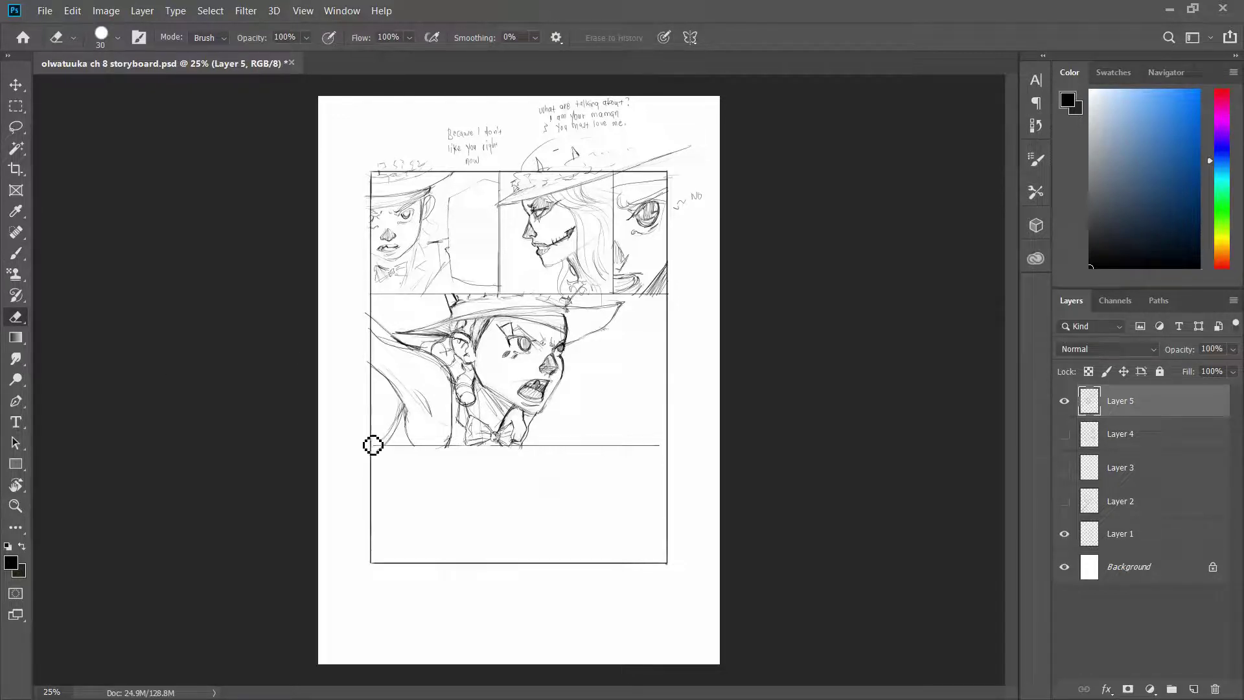
Lasso the near eye with its face-paint marks, shift it slightly toward the nose with Free Transform and clear the selection.
{"action": "key", "text": "l"}
{"action": "mouse_move", "coordinate": [502, 322]}
{"action": "left_mouse_down"}
{"action": "mouse_move", "coordinate": [509, 358]}
{"action": "mouse_move", "coordinate": [522, 346]}
{"action": "left_mouse_up"}
{"action": "key", "text": "ctrl+t"}
{"action": "key", "text": "Return"}
{"action": "key", "text": "ctrl+d"}
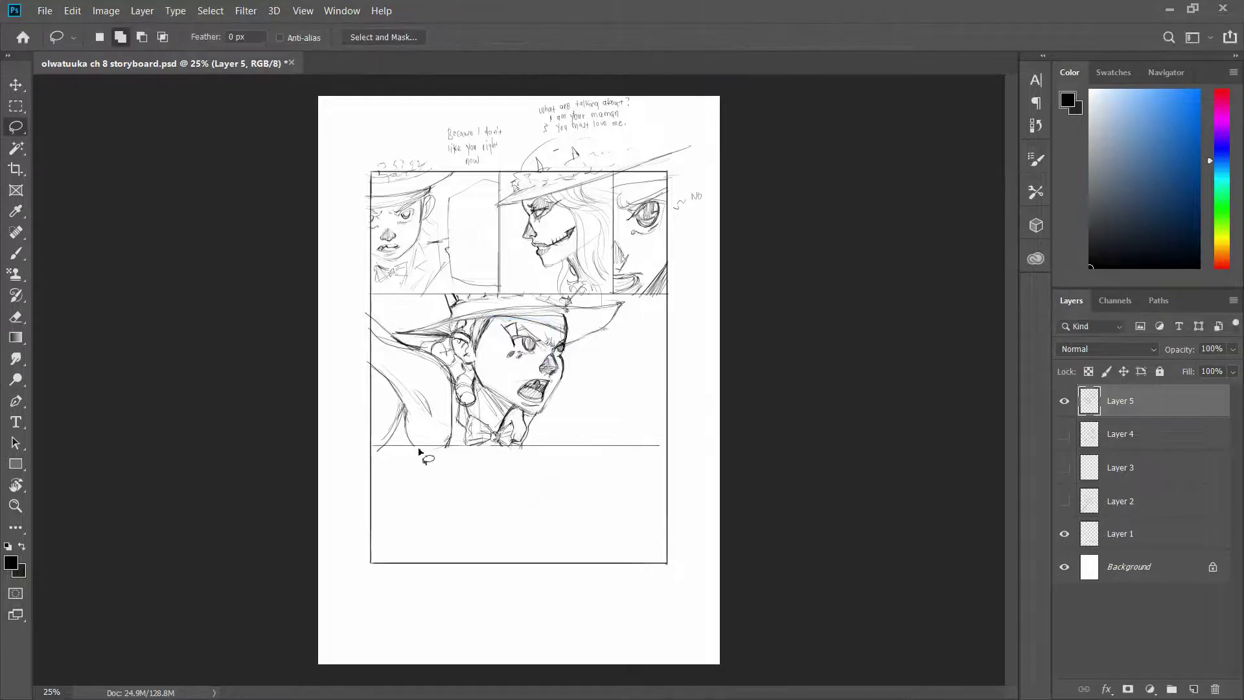
Flip the canvas horizontally to check the drawing mirrored, and restore its original orientation.
{"action": "left_click", "coordinate": [16, 253]}
{"action": "left_click", "coordinate": [105, 10]}
{"action": "left_click", "coordinate": [361, 213]}
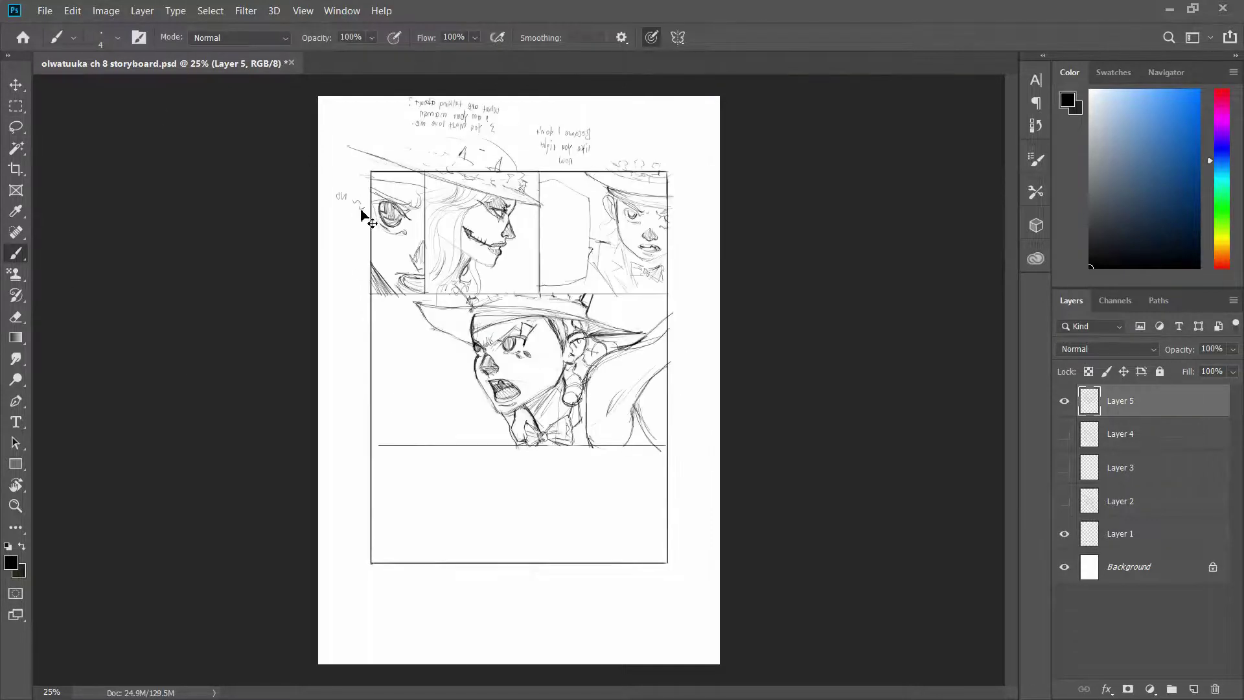
{"action": "key", "text": "ctrl+z"}
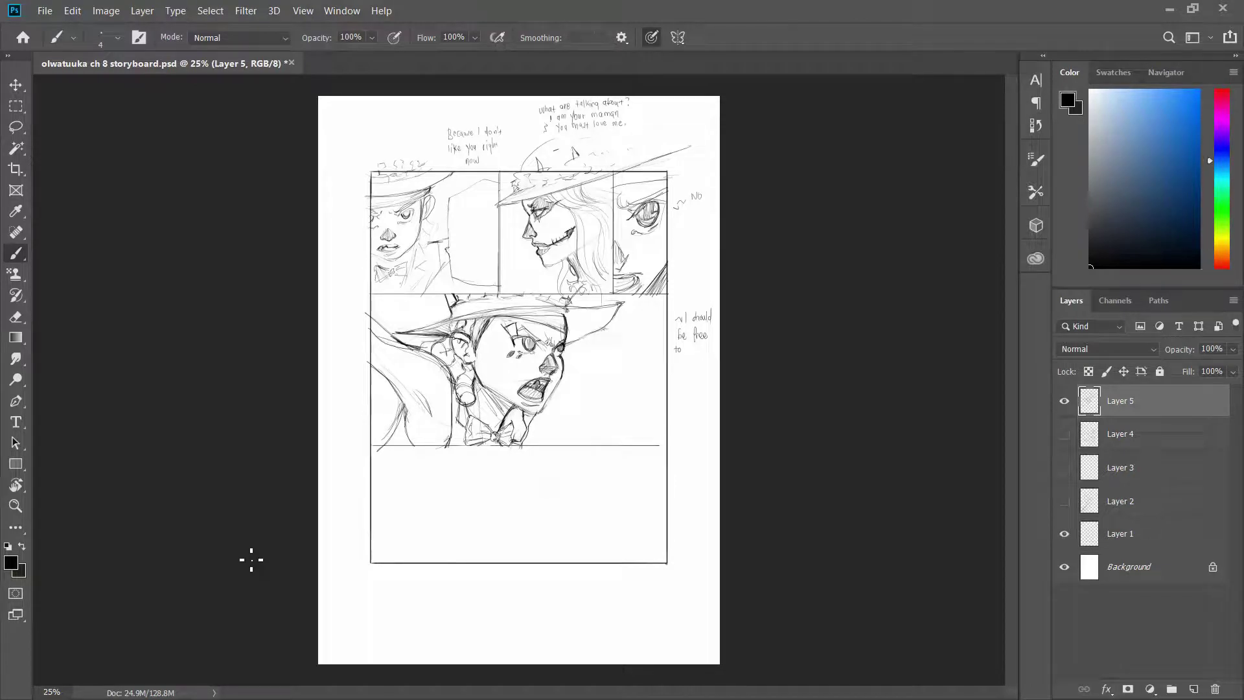
Handwrite the note beside the middle panel about being free to stop liking something, and erase the extra word "all" after "when".
{"action": "mouse_move", "coordinate": [691, 345]}
{"action": "left_mouse_down"}
{"action": "mouse_move", "coordinate": [711, 360]}
{"action": "mouse_move", "coordinate": [682, 379]}
{"action": "mouse_move", "coordinate": [701, 380]}
{"action": "mouse_move", "coordinate": [686, 378]}
{"action": "mouse_move", "coordinate": [699, 381]}
{"action": "mouse_move", "coordinate": [682, 396]}
{"action": "mouse_move", "coordinate": [702, 383]}
{"action": "mouse_move", "coordinate": [681, 401]}
{"action": "mouse_move", "coordinate": [713, 410]}
{"action": "left_mouse_up"}
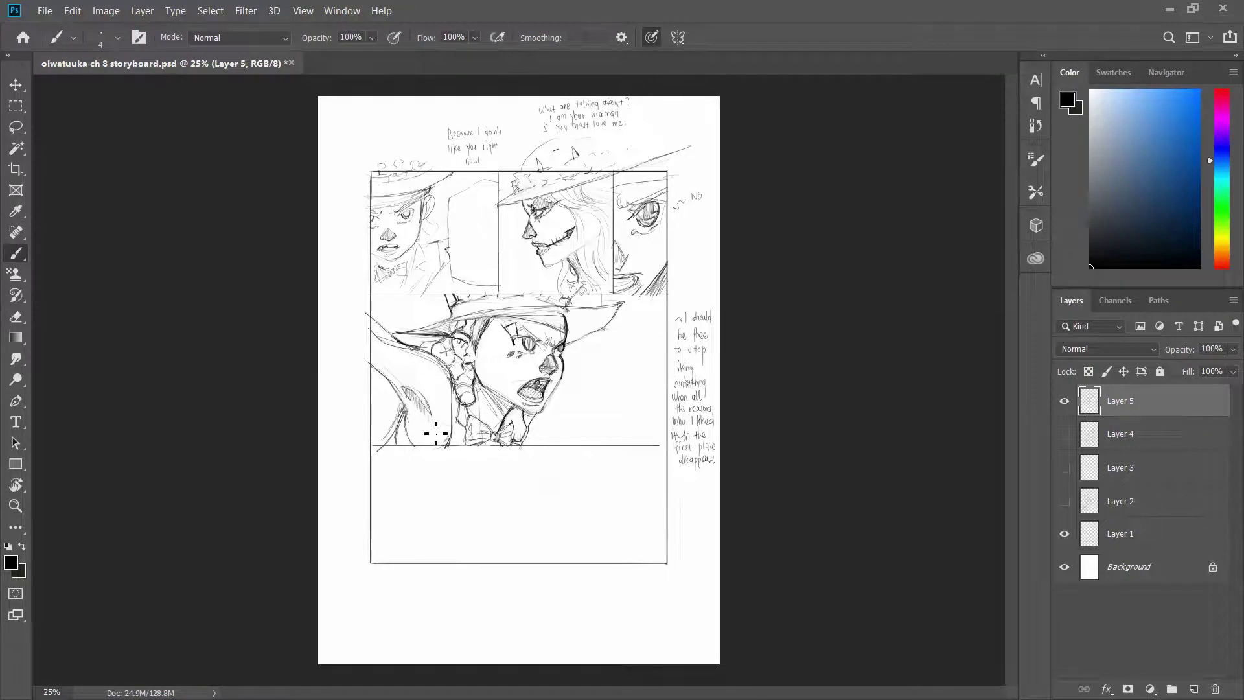
{"action": "key", "text": "e"}
{"action": "left_click_drag", "start_coordinate": [691, 398], "coordinate": [702, 408]}
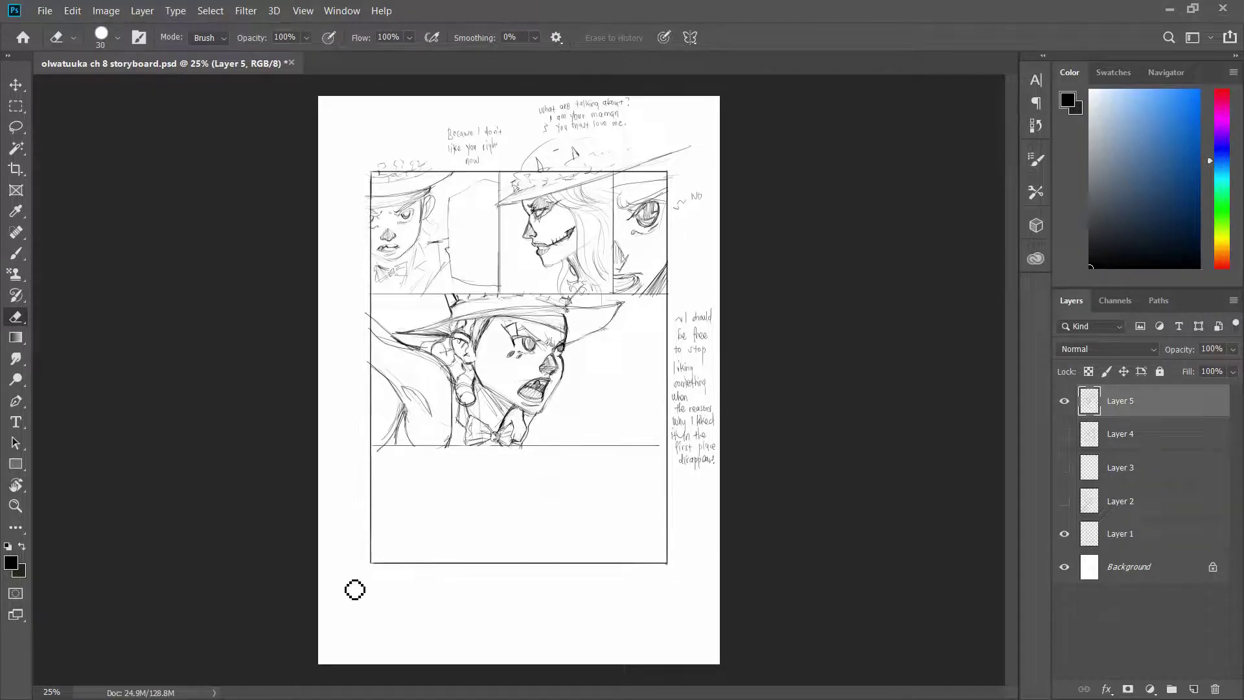
{"action": "key", "text": "m"}
{"action": "mouse_move", "coordinate": [372, 296]}
{"action": "left_mouse_down"}
{"action": "mouse_move", "coordinate": [664, 490]}
{"action": "mouse_move", "coordinate": [591, 438]}
{"action": "left_mouse_up"}
{"action": "key", "text": "ctrl+t"}
{"action": "key", "text": "Return"}
{"action": "key", "text": "ctrl+d"}
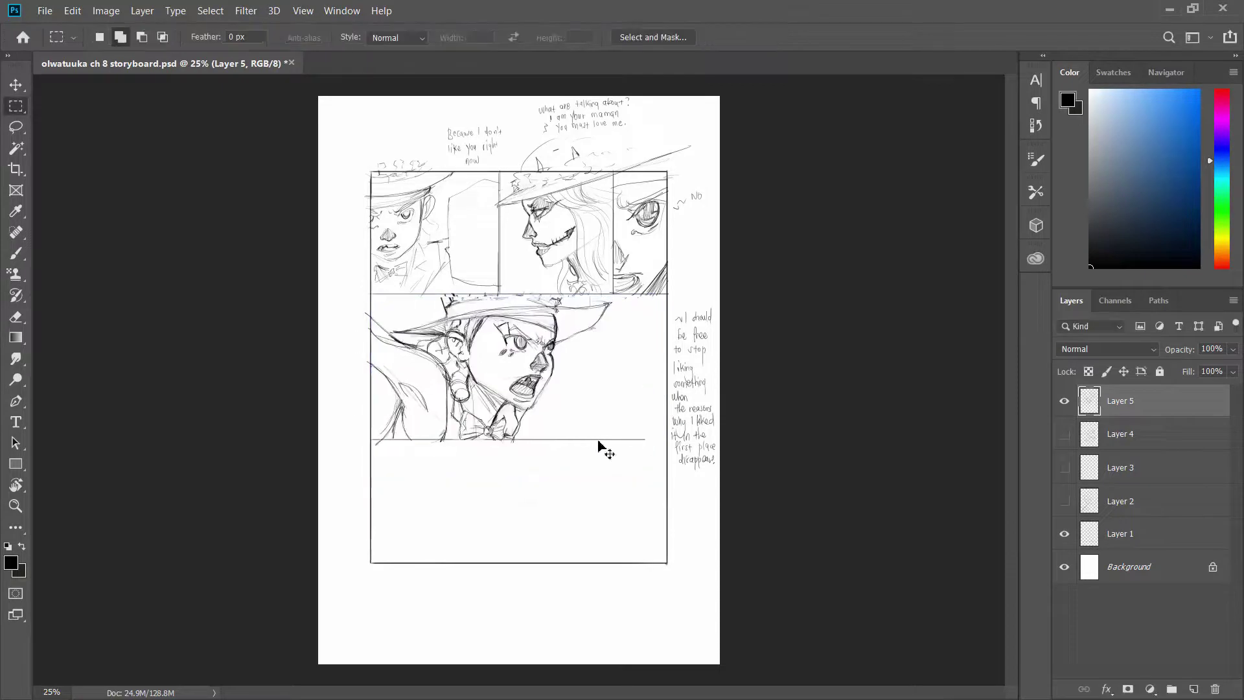
{"action": "key", "text": "ctrl+z"}
{"action": "key", "text": "ctrl+z"}
Select the middle-row panel drawing with a marquee, scale it to 90.82% with Free Transform and clear the selection.
{"action": "left_click_drag", "start_coordinate": [372, 292], "coordinate": [660, 524]}
{"action": "left_click_drag", "start_coordinate": [342, 250], "coordinate": [667, 296]}
{"action": "key", "text": "ctrl+r"}
{"action": "key", "text": "ctrl+r"}
{"action": "key", "text": "ctrl+t"}
{"action": "left_click_drag", "start_coordinate": [662, 522], "coordinate": [635, 500]}
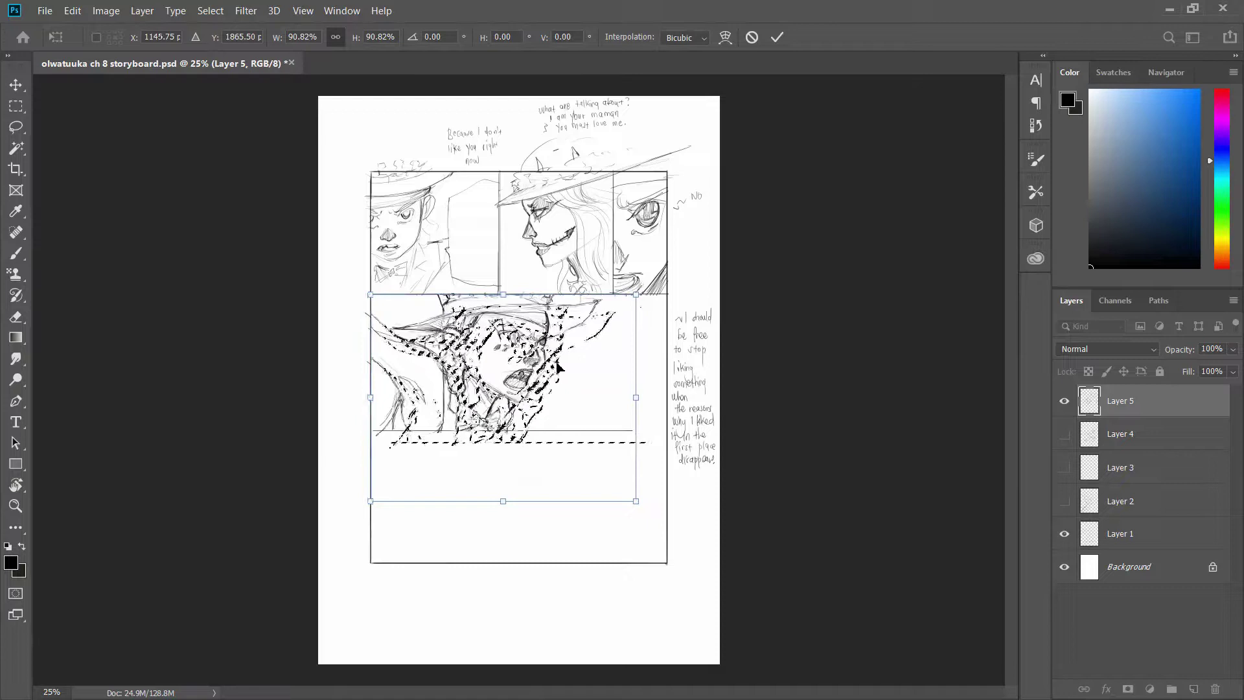
{"action": "key", "text": "Return"}
{"action": "key", "text": "ctrl+d"}
Erase the middle panel's old lower border and redraw it as a double line across the full width of the page frame.
{"action": "key", "text": "b"}
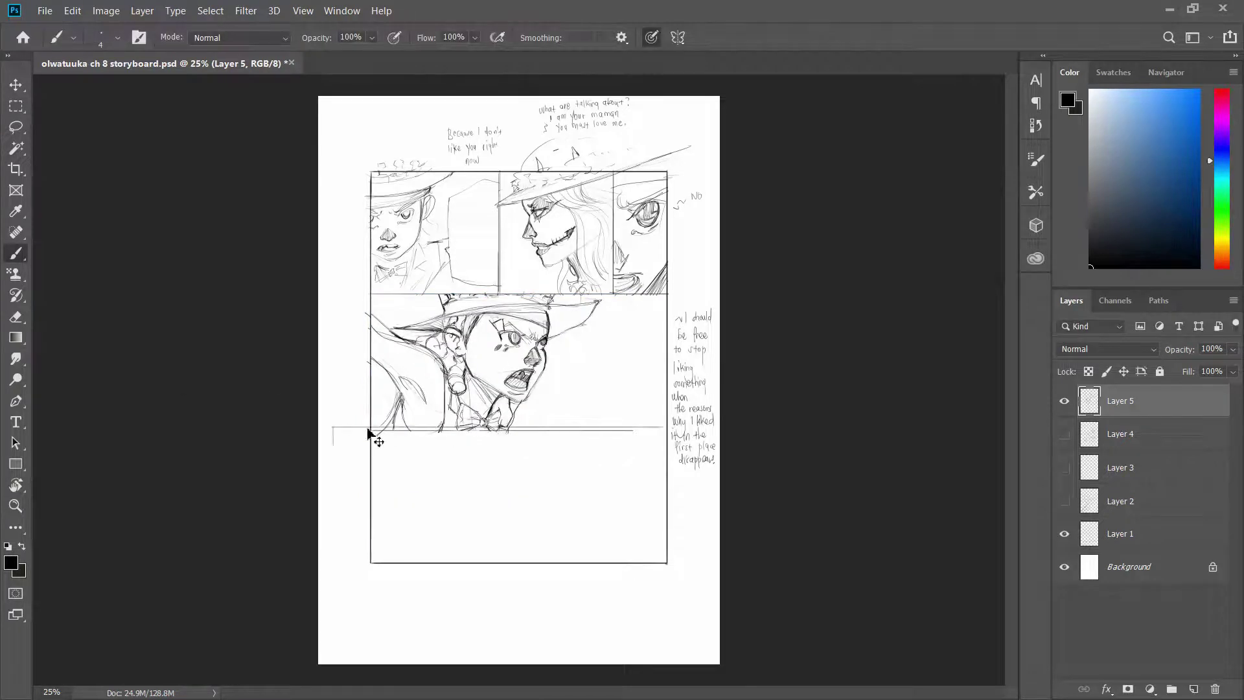
{"action": "key", "text": "e"}
{"action": "left_click_drag", "start_coordinate": [356, 436], "coordinate": [666, 453]}
{"action": "key", "text": "b"}
{"action": "left_click_drag", "start_coordinate": [371, 426], "coordinate": [652, 472]}
{"action": "key", "text": "ctrl+z"}
{"action": "left_click_drag", "start_coordinate": [665, 426], "coordinate": [364, 426]}
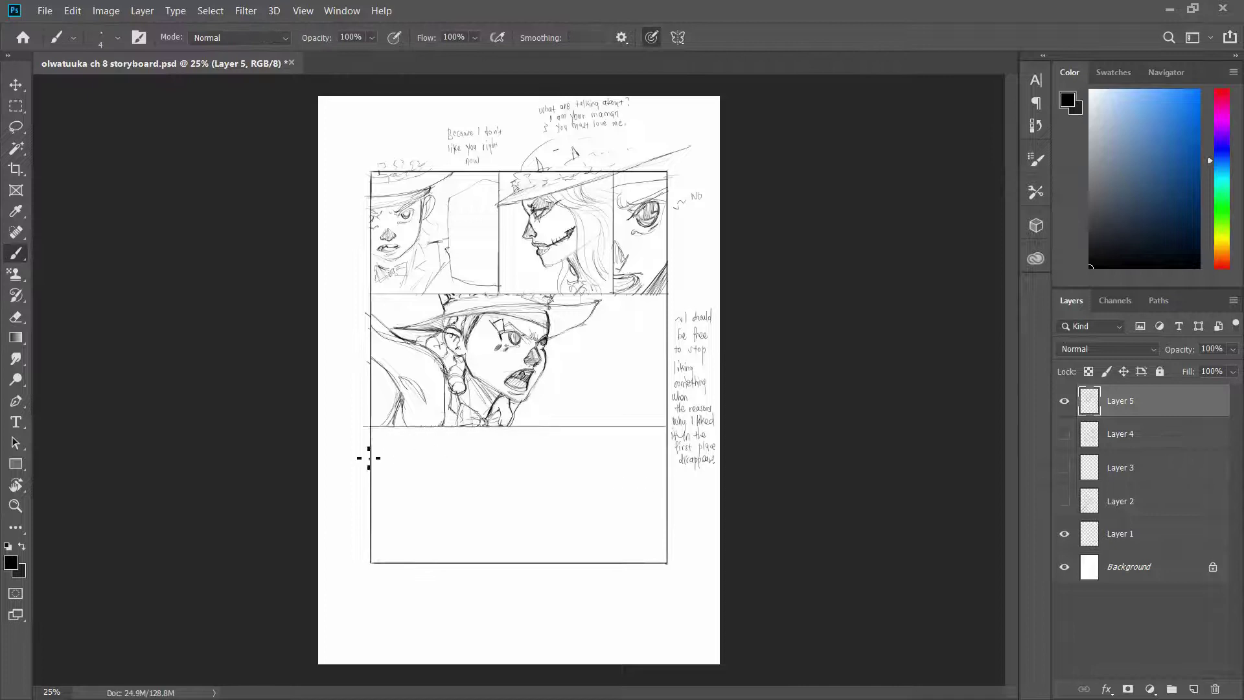
{"action": "mouse_move", "coordinate": [637, 448]}
{"action": "left_mouse_down"}
{"action": "mouse_move", "coordinate": [377, 434]}
{"action": "mouse_move", "coordinate": [668, 443]}
{"action": "left_mouse_up"}
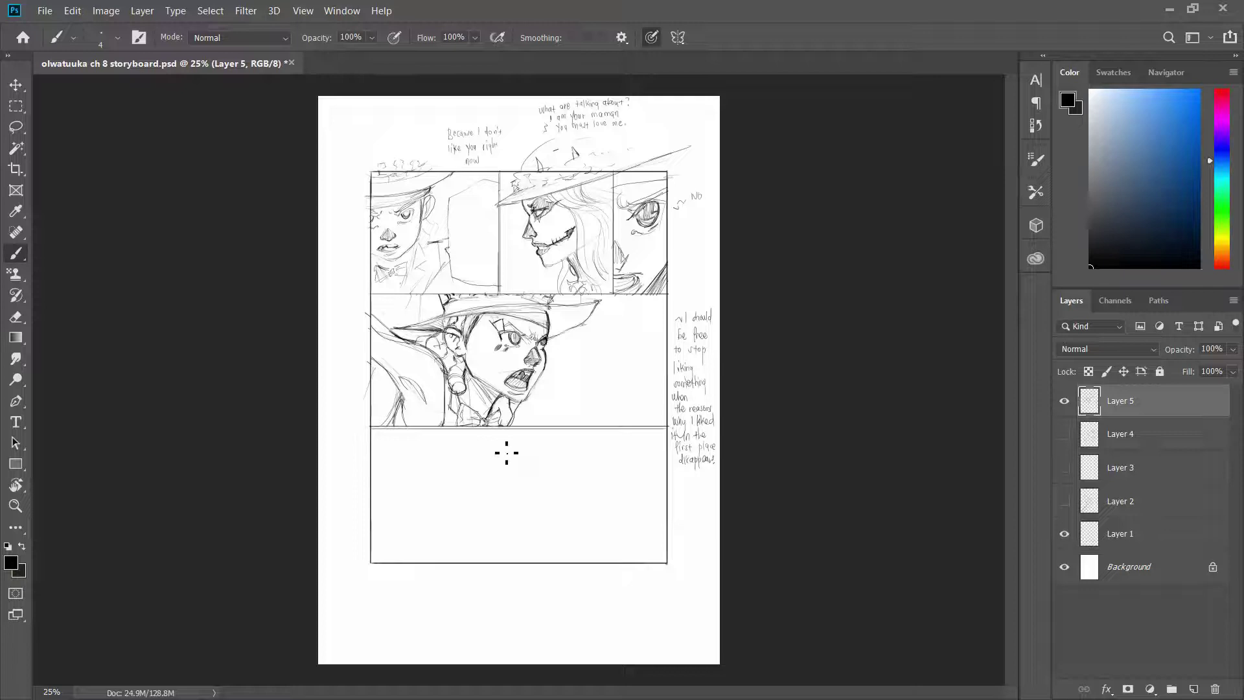
{"action": "left_click_drag", "start_coordinate": [504, 433], "coordinate": [505, 498]}
{"action": "key", "text": "e"}
{"action": "key", "text": "e"}
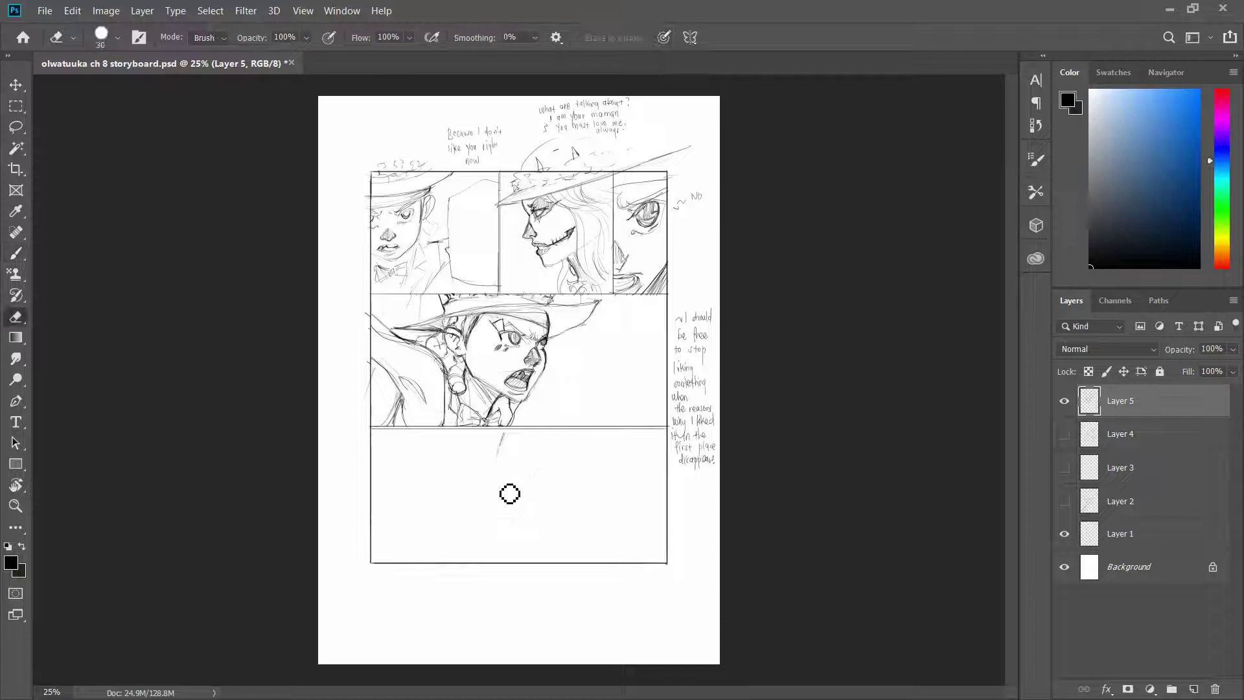
{"action": "left_click_drag", "start_coordinate": [508, 494], "coordinate": [512, 440]}
{"action": "left_click", "coordinate": [17, 256]}
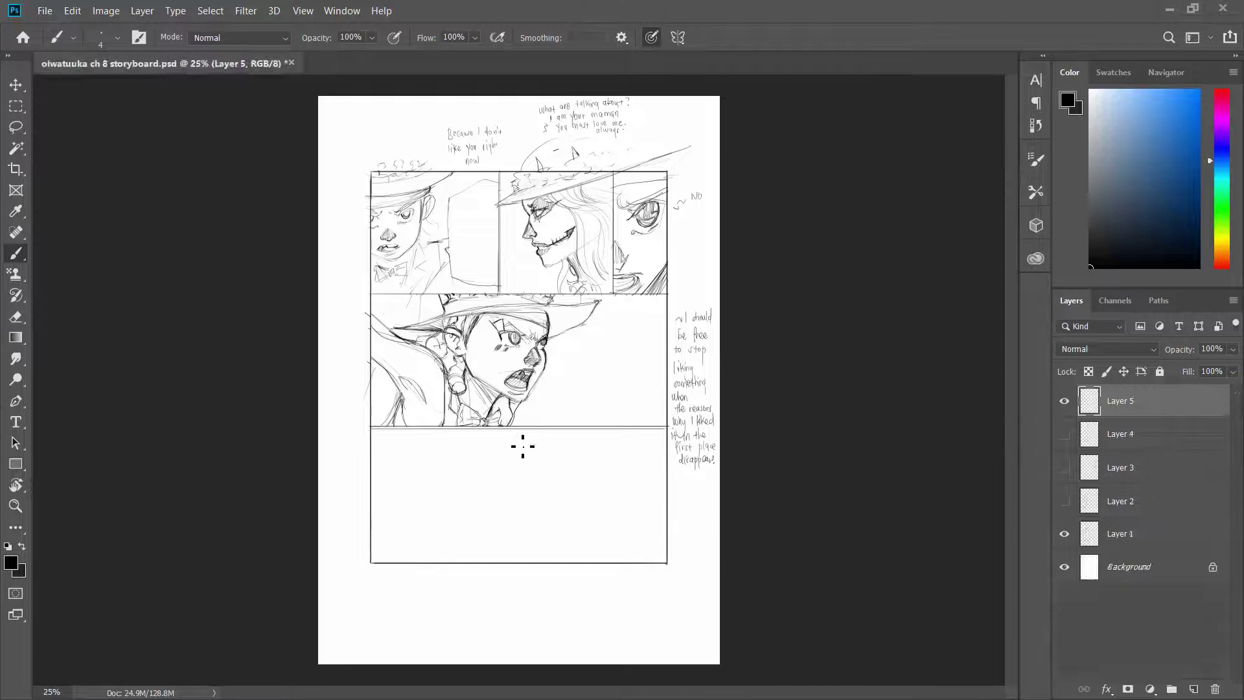
Sketch the woman's three-quarter face in the bottom panel with glaring eyes, painted nose, lips and loose hair around the ear.
{"action": "mouse_move", "coordinate": [518, 444]}
{"action": "left_mouse_down"}
{"action": "mouse_move", "coordinate": [509, 473]}
{"action": "mouse_move", "coordinate": [531, 476]}
{"action": "left_mouse_up"}
{"action": "key", "text": "e"}
{"action": "mouse_move", "coordinate": [526, 433]}
{"action": "left_mouse_down"}
{"action": "mouse_move", "coordinate": [516, 443]}
{"action": "mouse_move", "coordinate": [531, 487]}
{"action": "left_mouse_up"}
{"action": "key", "text": "b"}
{"action": "mouse_move", "coordinate": [542, 497]}
{"action": "left_mouse_down"}
{"action": "mouse_move", "coordinate": [587, 481]}
{"action": "mouse_move", "coordinate": [574, 496]}
{"action": "mouse_move", "coordinate": [576, 478]}
{"action": "mouse_move", "coordinate": [538, 483]}
{"action": "mouse_move", "coordinate": [567, 478]}
{"action": "mouse_move", "coordinate": [544, 482]}
{"action": "mouse_move", "coordinate": [572, 470]}
{"action": "left_mouse_up"}
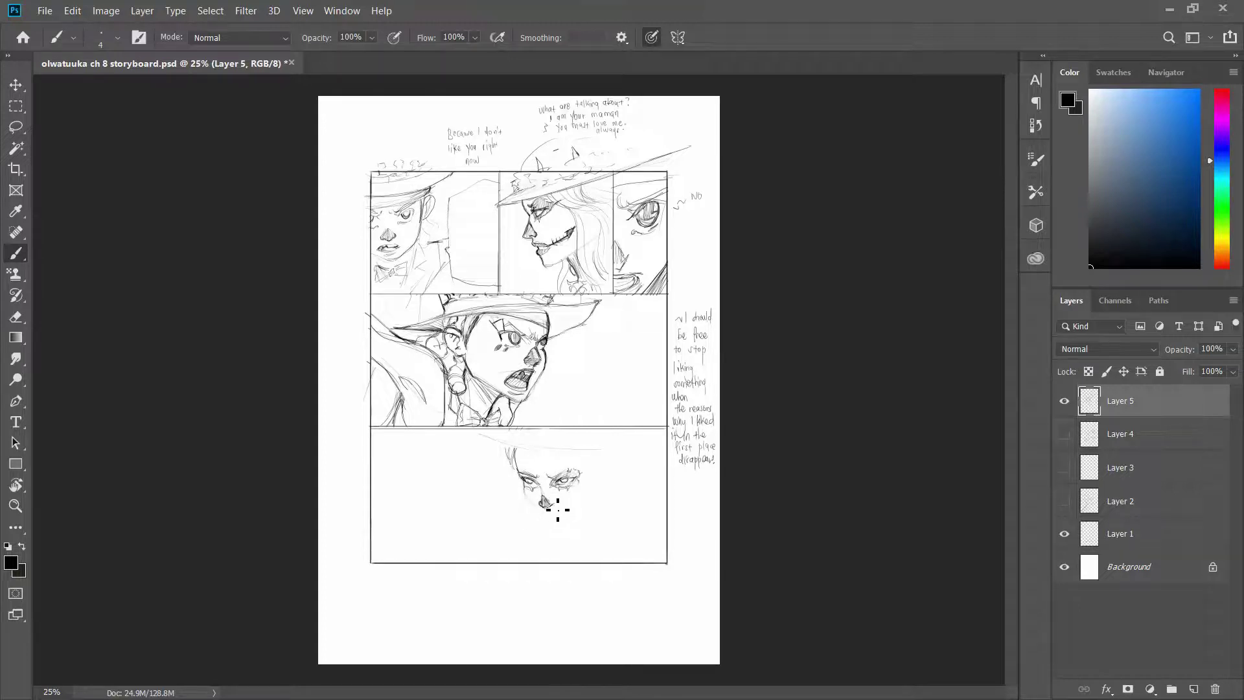
{"action": "mouse_move", "coordinate": [520, 482]}
{"action": "left_mouse_down"}
{"action": "mouse_move", "coordinate": [549, 527]}
{"action": "mouse_move", "coordinate": [550, 512]}
{"action": "mouse_move", "coordinate": [585, 504]}
{"action": "mouse_move", "coordinate": [550, 525]}
{"action": "left_mouse_up"}
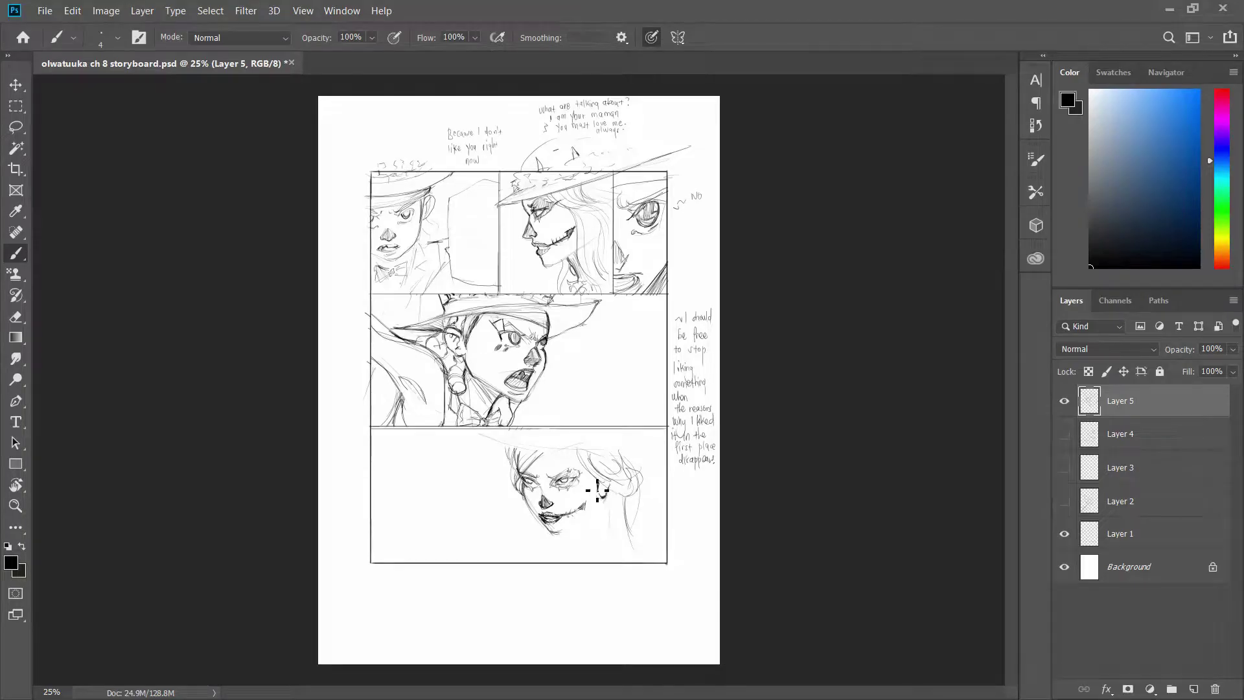
Strengthen the woman's jaw and cheek contour, extend the hair across her forehead, and draw the neck with a pendant choker.
{"action": "left_click_drag", "start_coordinate": [570, 448], "coordinate": [613, 485]}
{"action": "mouse_move", "coordinate": [561, 534]}
{"action": "left_mouse_down"}
{"action": "mouse_move", "coordinate": [602, 495]}
{"action": "mouse_move", "coordinate": [611, 548]}
{"action": "mouse_move", "coordinate": [568, 544]}
{"action": "left_mouse_up"}
{"action": "left_click_drag", "start_coordinate": [520, 491], "coordinate": [551, 533]}
{"action": "mouse_move", "coordinate": [596, 496]}
{"action": "left_mouse_down"}
{"action": "mouse_move", "coordinate": [607, 542]}
{"action": "mouse_move", "coordinate": [560, 557]}
{"action": "mouse_move", "coordinate": [589, 516]}
{"action": "mouse_move", "coordinate": [573, 557]}
{"action": "left_mouse_up"}
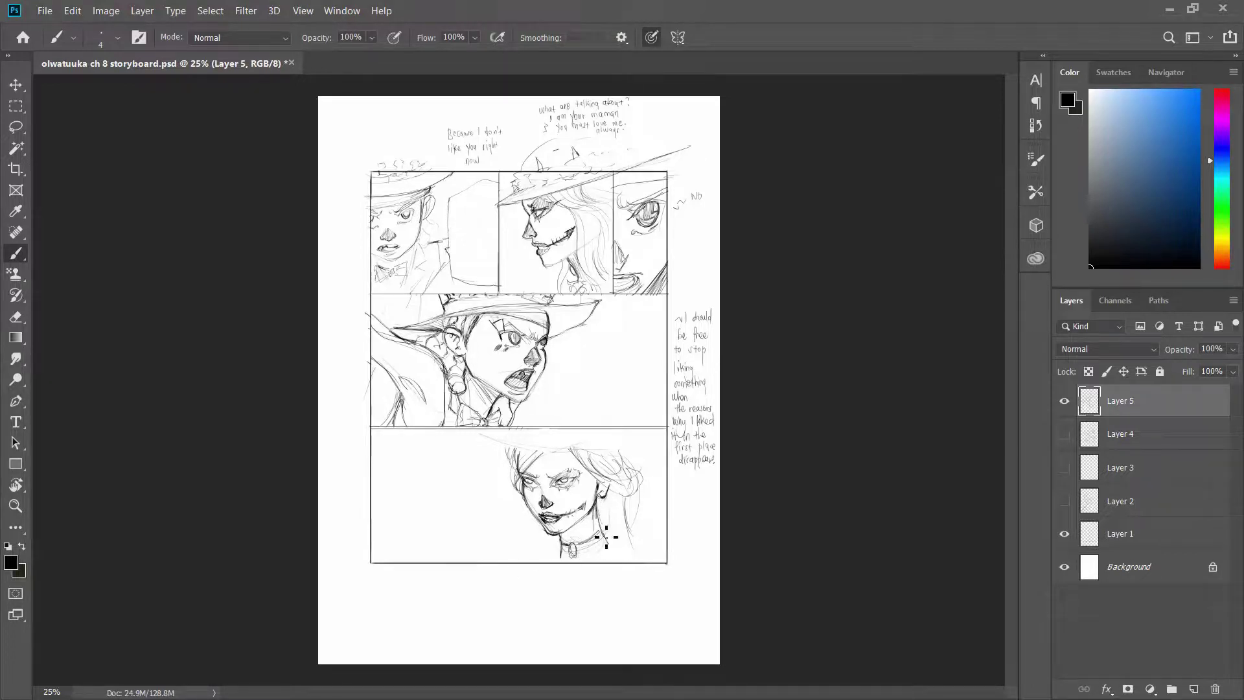
Erase the choker band and sketch the ruffled collar, shoulders and long hair falling down to the bottom panel's border.
{"action": "key", "text": "e"}
{"action": "key", "text": "b"}
{"action": "mouse_move", "coordinate": [576, 537]}
{"action": "left_mouse_down"}
{"action": "mouse_move", "coordinate": [553, 564]}
{"action": "mouse_move", "coordinate": [575, 570]}
{"action": "mouse_move", "coordinate": [609, 537]}
{"action": "mouse_move", "coordinate": [583, 562]}
{"action": "left_mouse_up"}
{"action": "mouse_move", "coordinate": [561, 480]}
{"action": "left_mouse_down"}
{"action": "mouse_move", "coordinate": [526, 488]}
{"action": "mouse_move", "coordinate": [535, 544]}
{"action": "mouse_move", "coordinate": [504, 567]}
{"action": "left_mouse_up"}
{"action": "mouse_move", "coordinate": [601, 502]}
{"action": "left_mouse_down"}
{"action": "mouse_move", "coordinate": [624, 548]}
{"action": "mouse_move", "coordinate": [638, 532]}
{"action": "mouse_move", "coordinate": [645, 558]}
{"action": "mouse_move", "coordinate": [618, 551]}
{"action": "mouse_move", "coordinate": [665, 559]}
{"action": "left_mouse_up"}
{"action": "left_click_drag", "start_coordinate": [550, 560], "coordinate": [527, 566]}
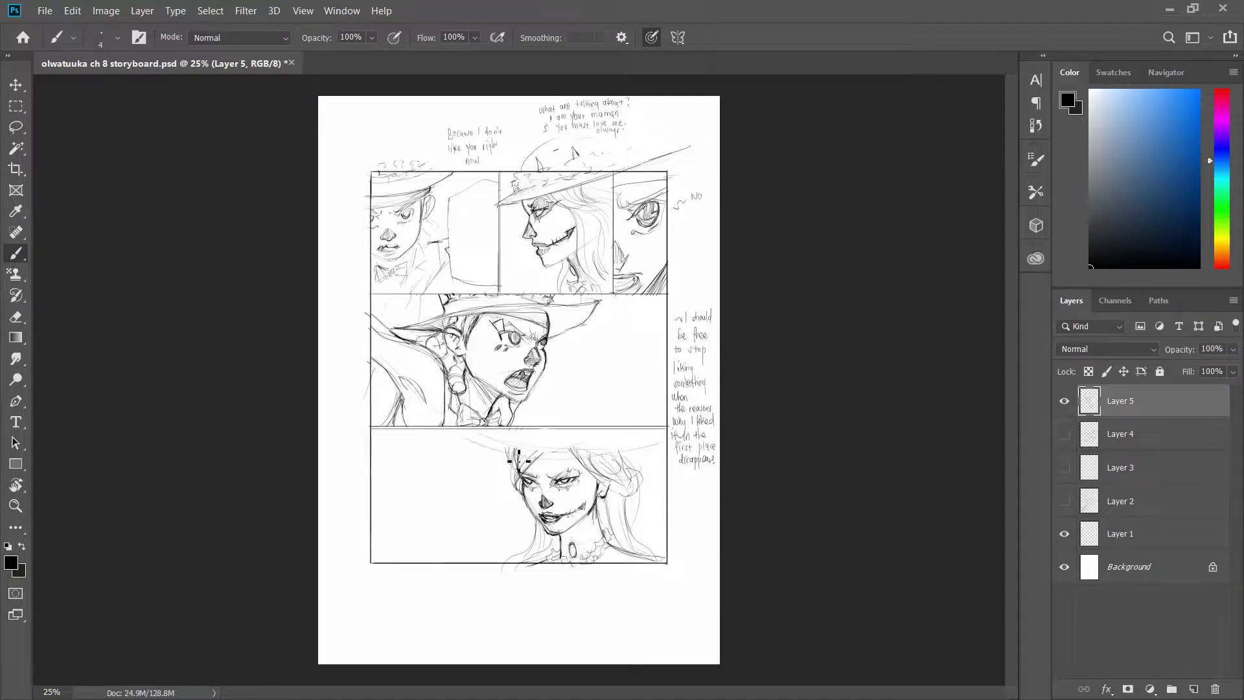
Draw the woman's wide-brimmed hat across the top of the bottom panel and decorate its crown with a band of flowers.
{"action": "left_click_drag", "start_coordinate": [525, 463], "coordinate": [667, 452]}
{"action": "mouse_move", "coordinate": [447, 447]}
{"action": "left_mouse_down"}
{"action": "mouse_move", "coordinate": [512, 438]}
{"action": "mouse_move", "coordinate": [515, 454]}
{"action": "mouse_move", "coordinate": [585, 464]}
{"action": "mouse_move", "coordinate": [555, 460]}
{"action": "left_mouse_up"}
{"action": "key", "text": "e"}
{"action": "key", "text": "b"}
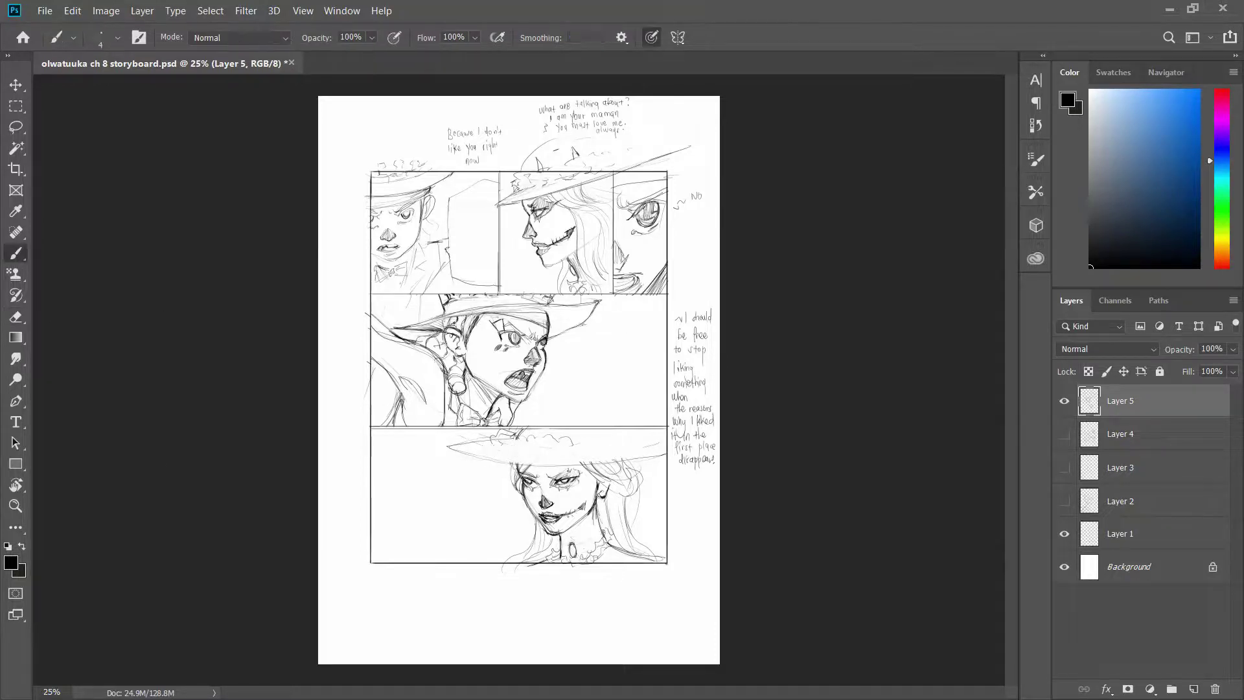
{"action": "mouse_move", "coordinate": [484, 437]}
{"action": "left_mouse_down"}
{"action": "mouse_move", "coordinate": [431, 448]}
{"action": "mouse_move", "coordinate": [520, 458]}
{"action": "mouse_move", "coordinate": [537, 447]}
{"action": "mouse_move", "coordinate": [525, 450]}
{"action": "mouse_move", "coordinate": [555, 465]}
{"action": "mouse_move", "coordinate": [556, 446]}
{"action": "mouse_move", "coordinate": [548, 462]}
{"action": "mouse_move", "coordinate": [587, 449]}
{"action": "mouse_move", "coordinate": [597, 461]}
{"action": "mouse_move", "coordinate": [558, 450]}
{"action": "mouse_move", "coordinate": [610, 443]}
{"action": "mouse_move", "coordinate": [527, 439]}
{"action": "left_mouse_up"}
{"action": "mouse_move", "coordinate": [610, 438]}
{"action": "left_mouse_down"}
{"action": "mouse_move", "coordinate": [505, 455]}
{"action": "mouse_move", "coordinate": [673, 444]}
{"action": "mouse_move", "coordinate": [638, 441]}
{"action": "mouse_move", "coordinate": [674, 447]}
{"action": "mouse_move", "coordinate": [612, 461]}
{"action": "left_mouse_up"}
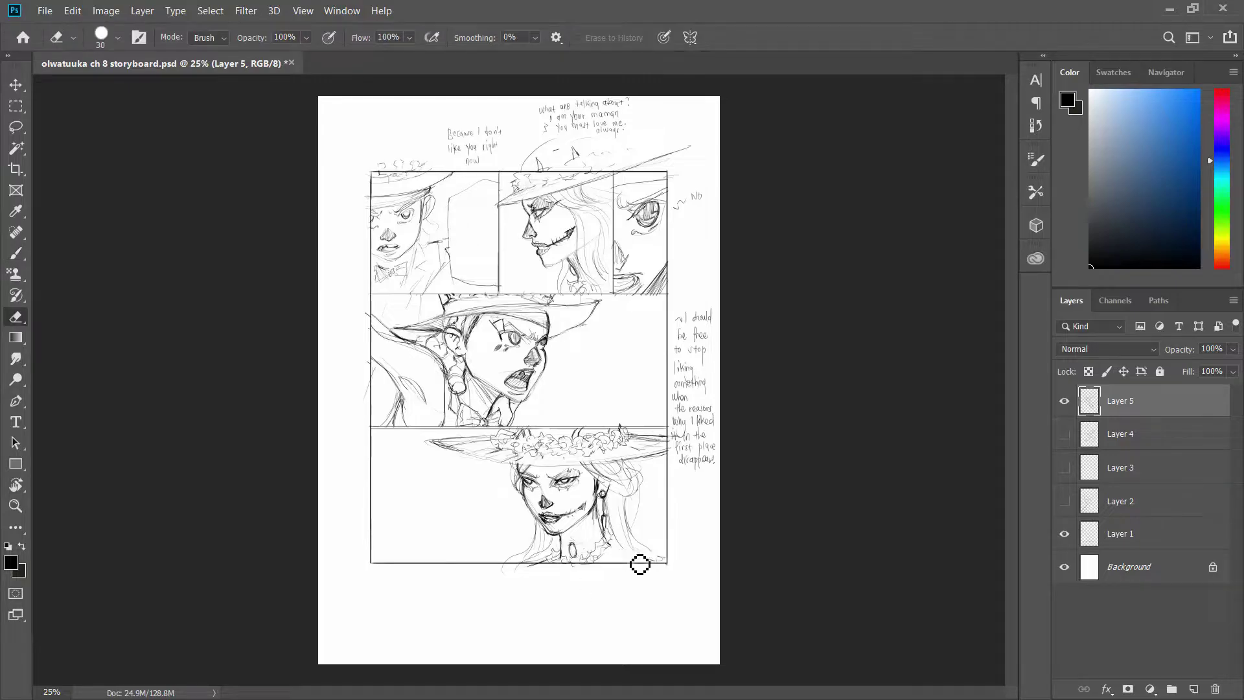
Shade the woman's neck, add stitch marks along her smile, and briefly show Layer 4 to compare the sketches.
{"action": "key", "text": "b"}
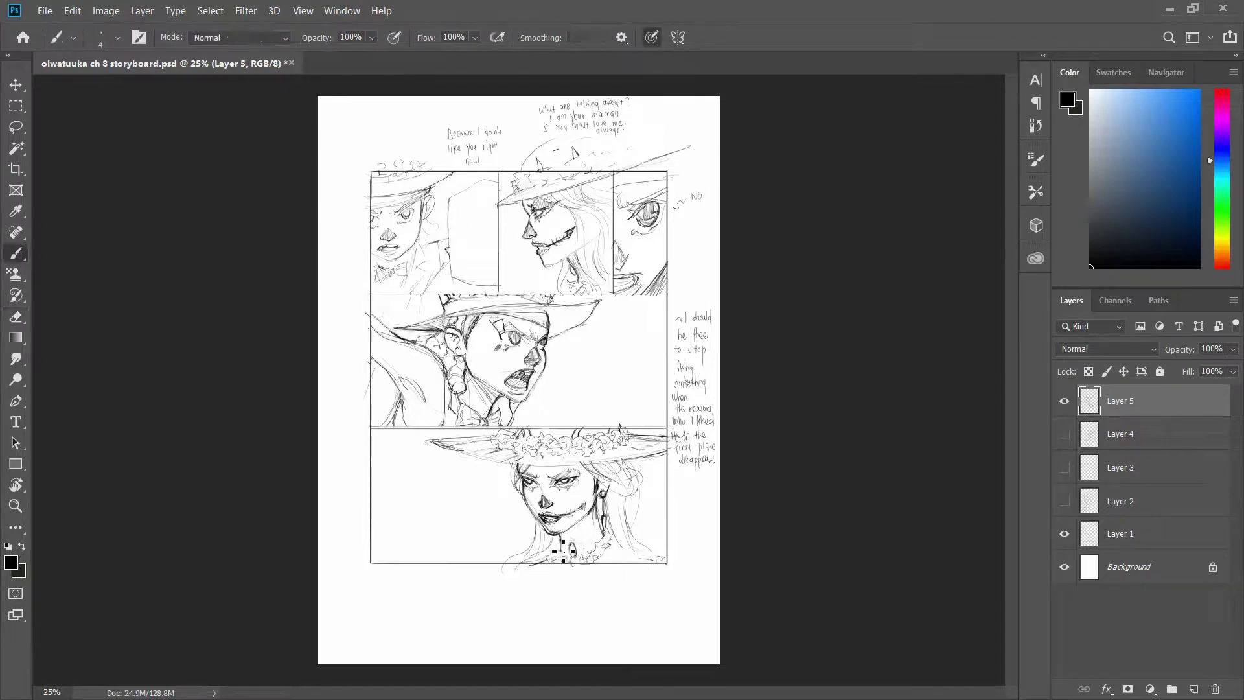
{"action": "mouse_move", "coordinate": [558, 543]}
{"action": "left_mouse_down"}
{"action": "mouse_move", "coordinate": [552, 558]}
{"action": "mouse_move", "coordinate": [566, 544]}
{"action": "mouse_move", "coordinate": [565, 560]}
{"action": "mouse_move", "coordinate": [561, 538]}
{"action": "left_mouse_up"}
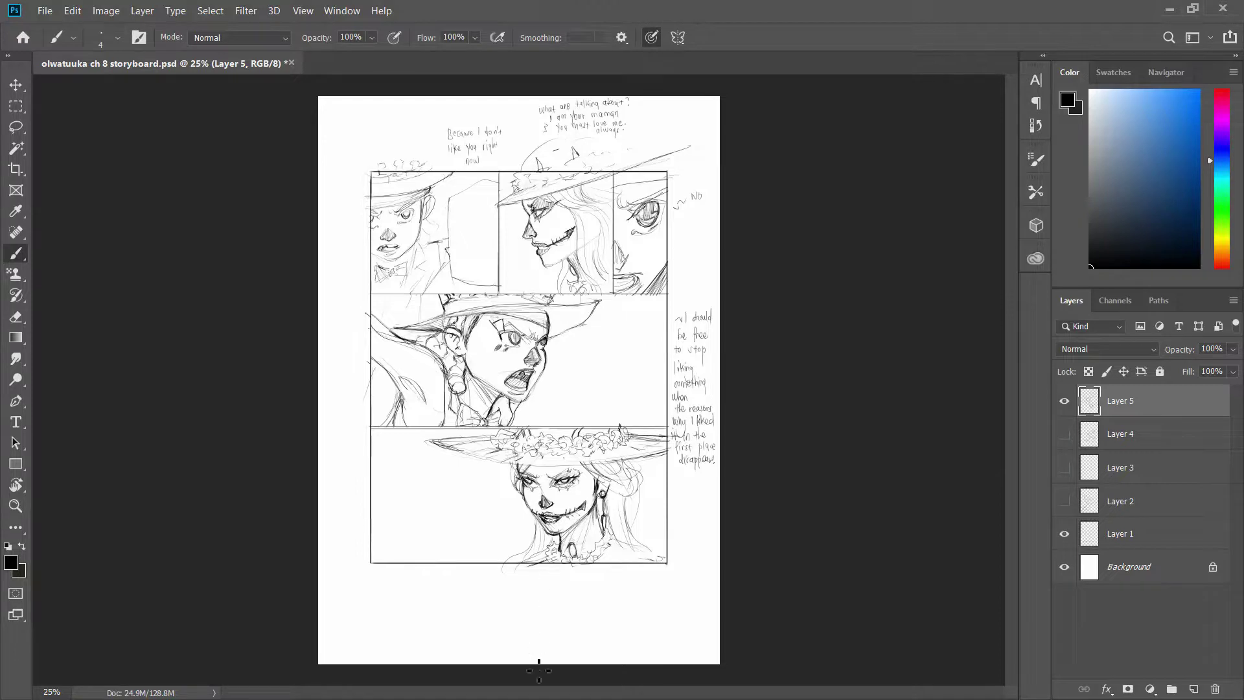
{"action": "left_click", "coordinate": [1064, 436]}
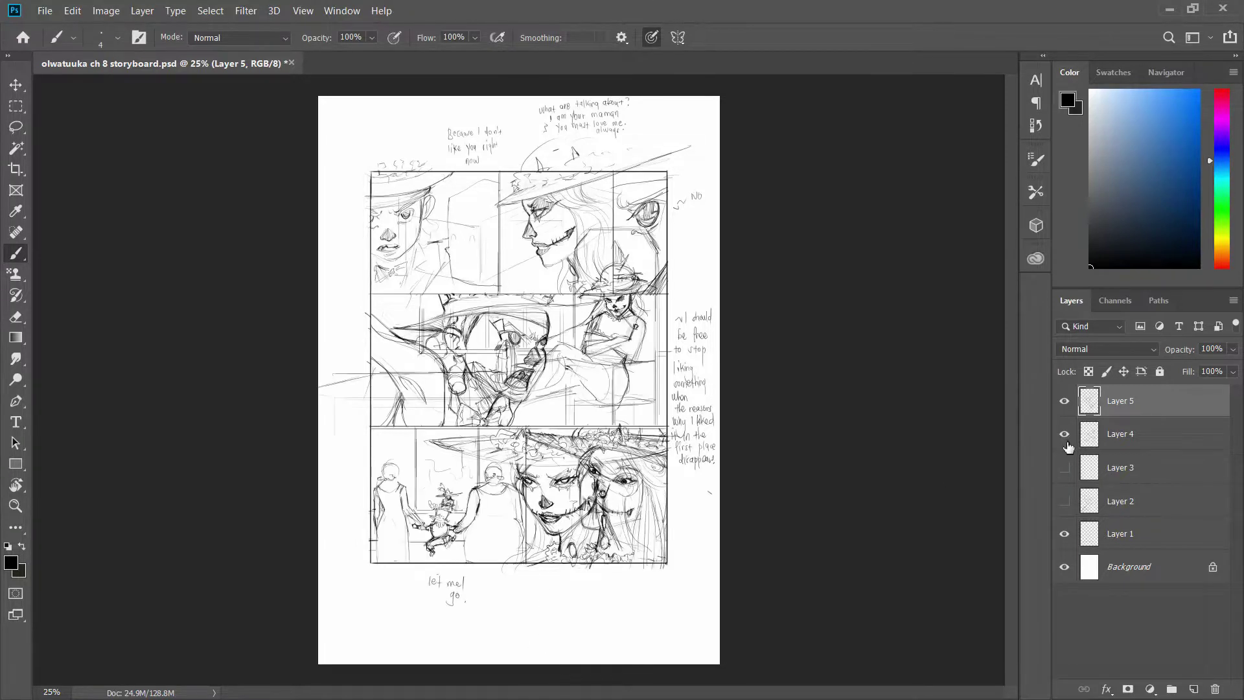
{"action": "left_click", "coordinate": [1064, 435]}
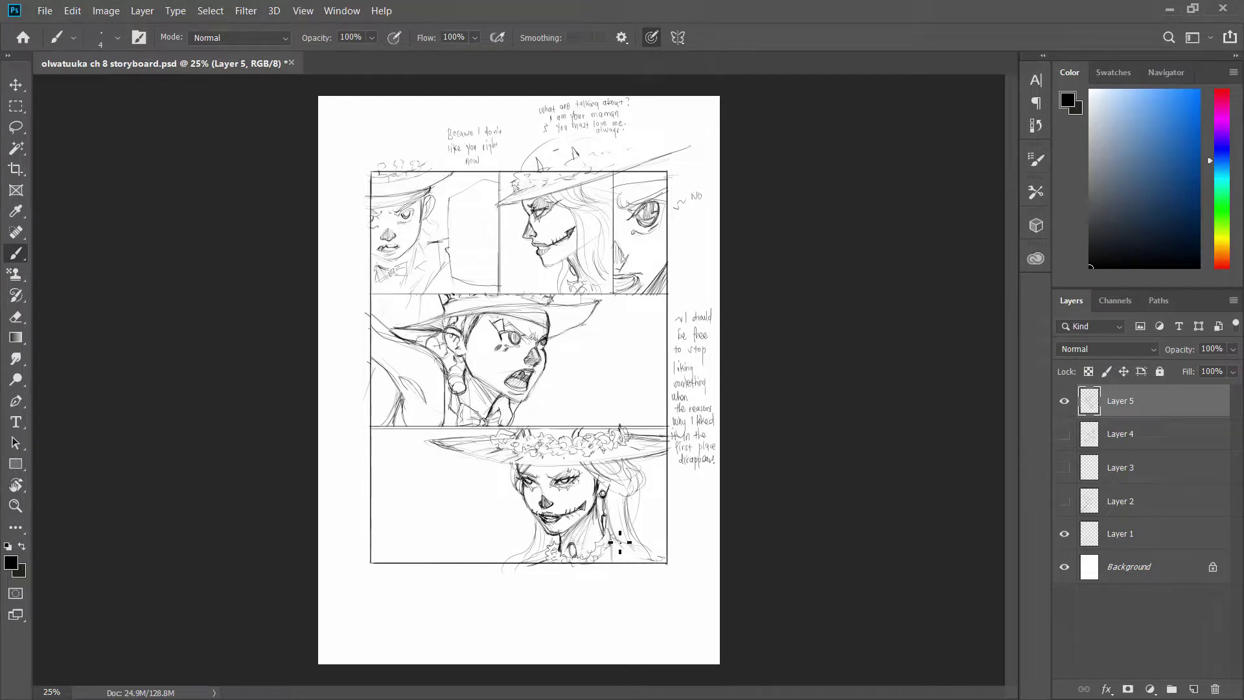
Add the dress lines on the woman's shoulder, and clean up and redraw the details around her eyes.
{"action": "mouse_move", "coordinate": [612, 538]}
{"action": "left_mouse_down"}
{"action": "mouse_move", "coordinate": [665, 569]}
{"action": "mouse_move", "coordinate": [622, 556]}
{"action": "left_mouse_up"}
{"action": "key", "text": "e"}
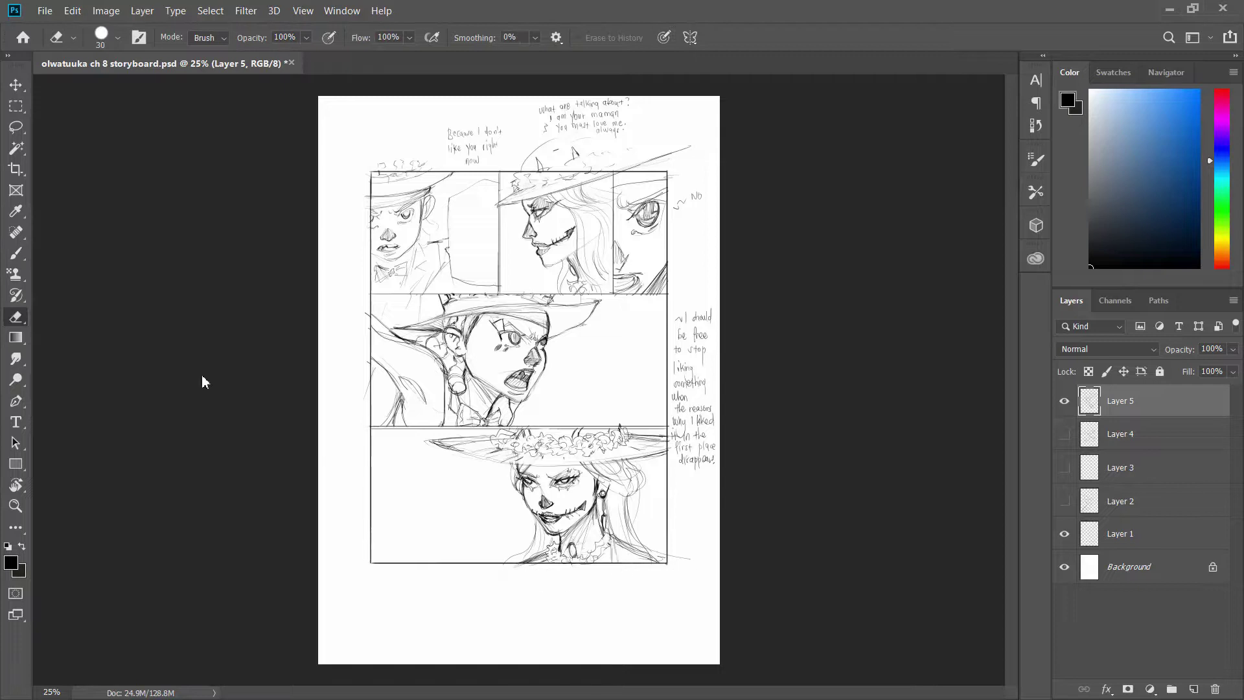
{"action": "key", "text": "b"}
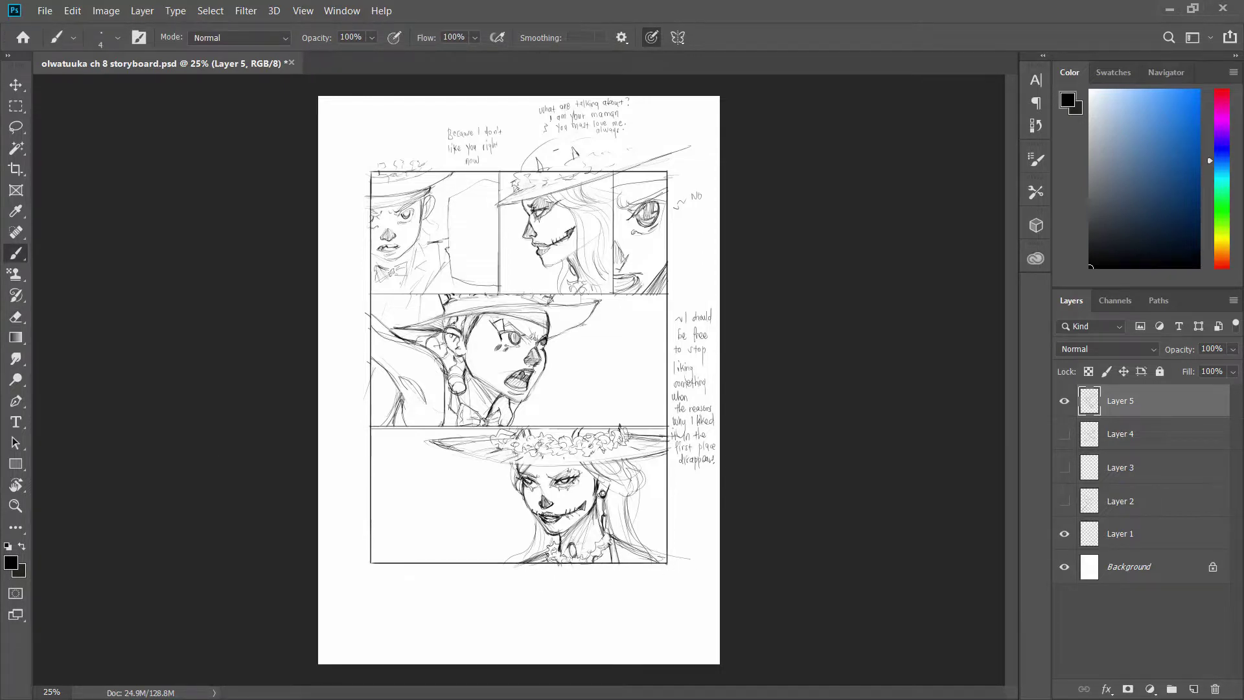
{"action": "key", "text": "e"}
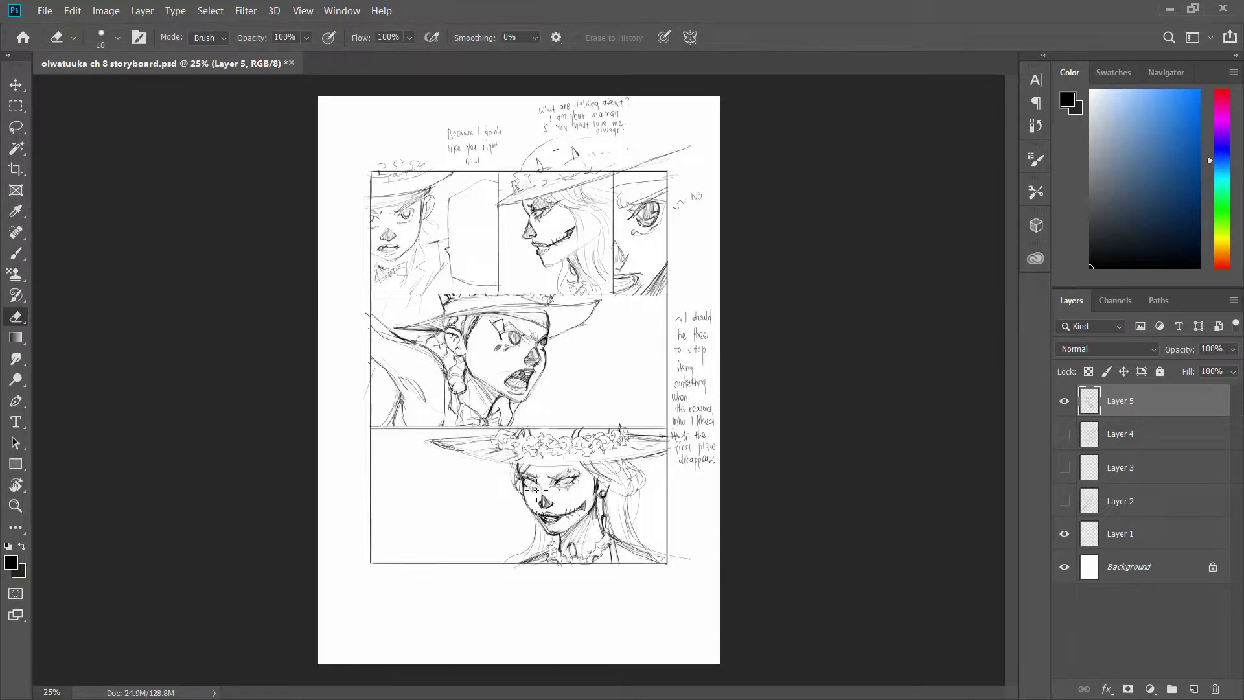
{"action": "key", "text": "b"}
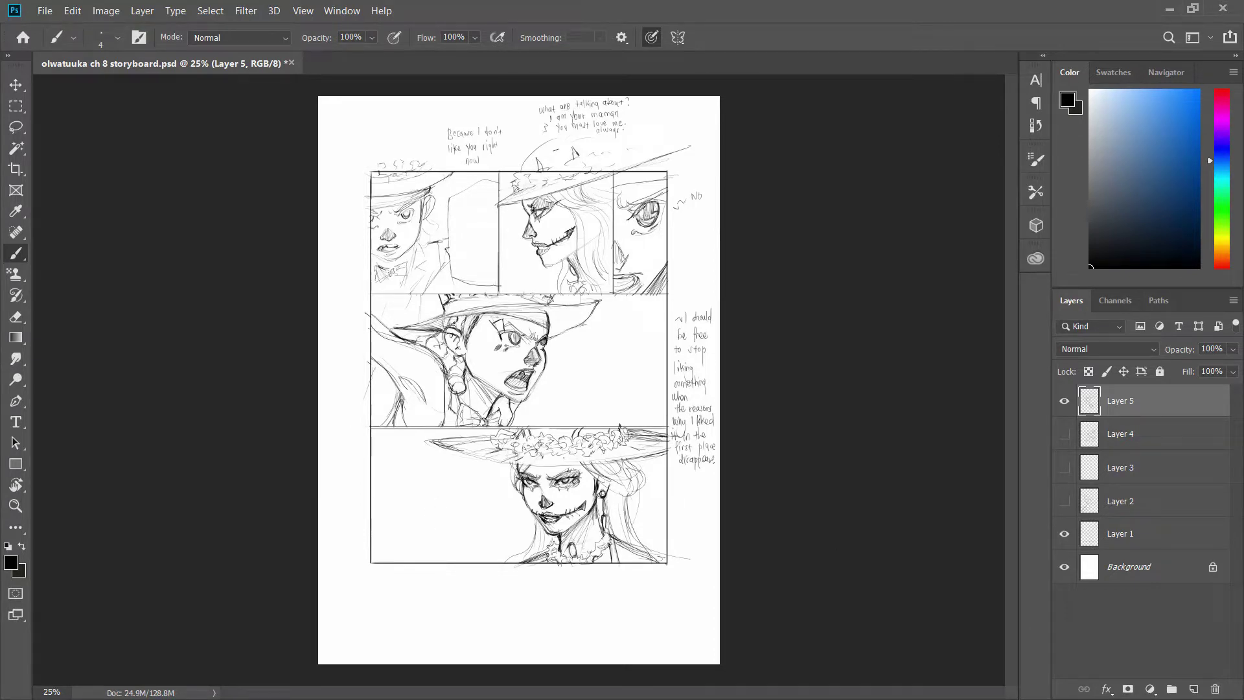
Handwrite the note "No what you say it is a fact that I will remain your Maman" below the bottom panel, with "your Maman" bolder.
{"action": "left_click_drag", "start_coordinate": [454, 596], "coordinate": [537, 593]}
{"action": "key", "text": "e"}
{"action": "left_click_drag", "start_coordinate": [464, 605], "coordinate": [527, 609]}
{"action": "key", "text": "b"}
{"action": "mouse_move", "coordinate": [453, 616]}
{"action": "left_mouse_down"}
{"action": "mouse_move", "coordinate": [523, 626]}
{"action": "mouse_move", "coordinate": [491, 636]}
{"action": "left_mouse_up"}
{"action": "key", "text": "bracketright"}
{"action": "key", "text": "bracketright"}
{"action": "key", "text": "bracketright"}
{"action": "key", "text": "bracketright"}
{"action": "key", "text": "bracketright"}
{"action": "key", "text": "bracketright"}
{"action": "key", "text": "bracketright"}
{"action": "key", "text": "bracketleft"}
{"action": "key", "text": "bracketleft"}
{"action": "key", "text": "bracketleft"}
{"action": "key", "text": "bracketleft"}
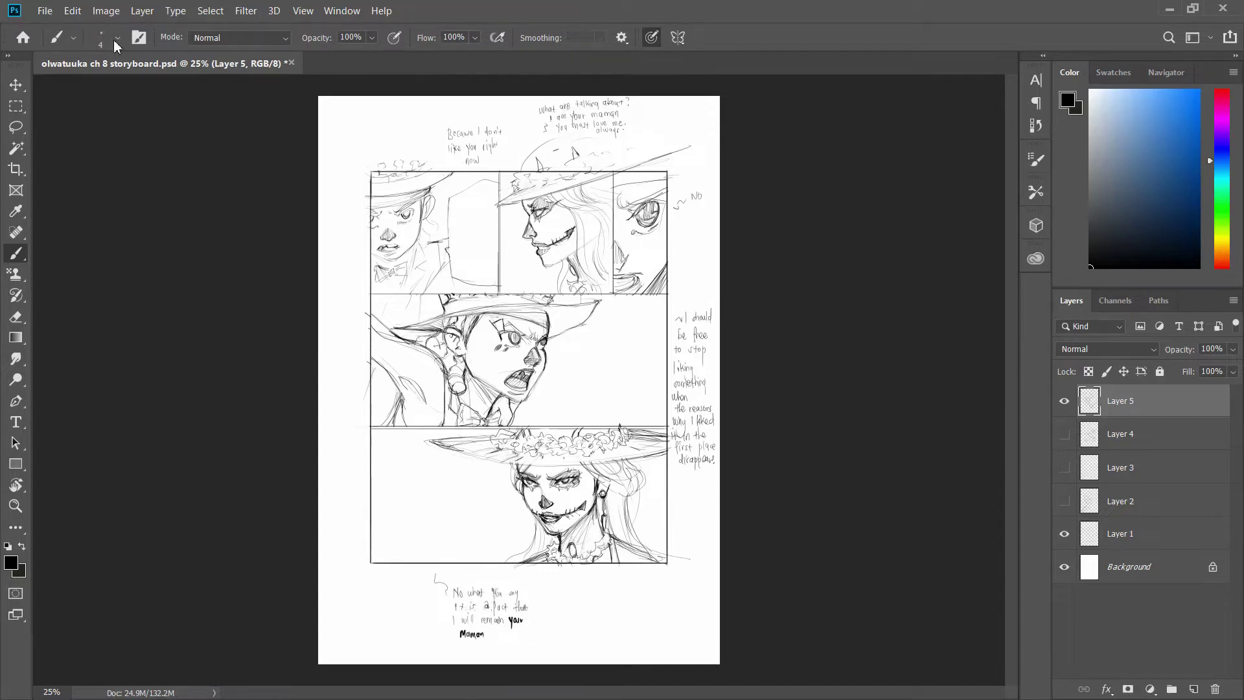